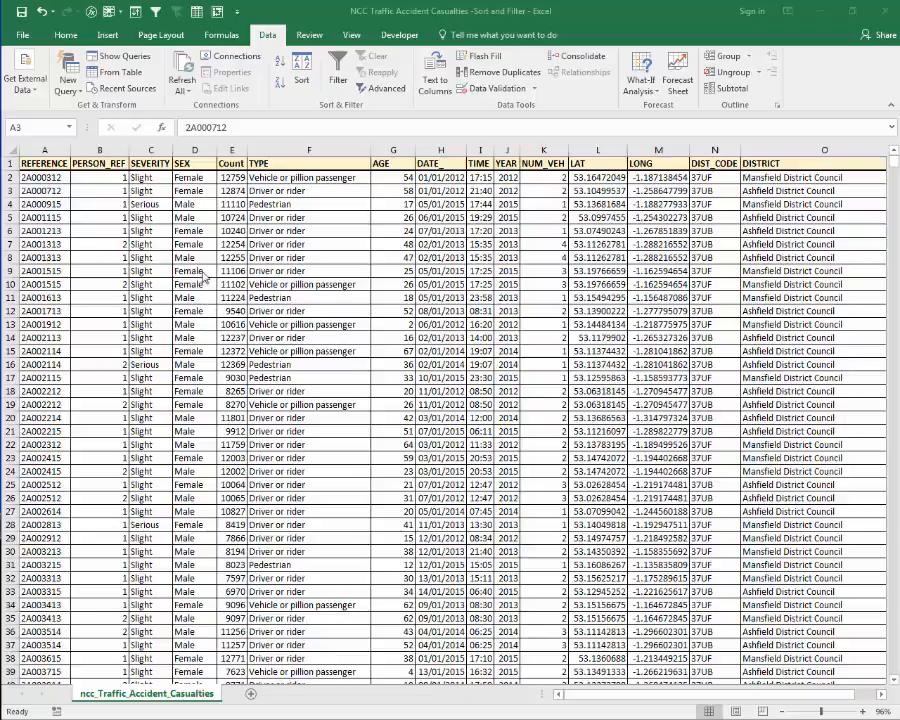
Sort the casualty records A to Z by the SEX column.
left_click(197, 258)
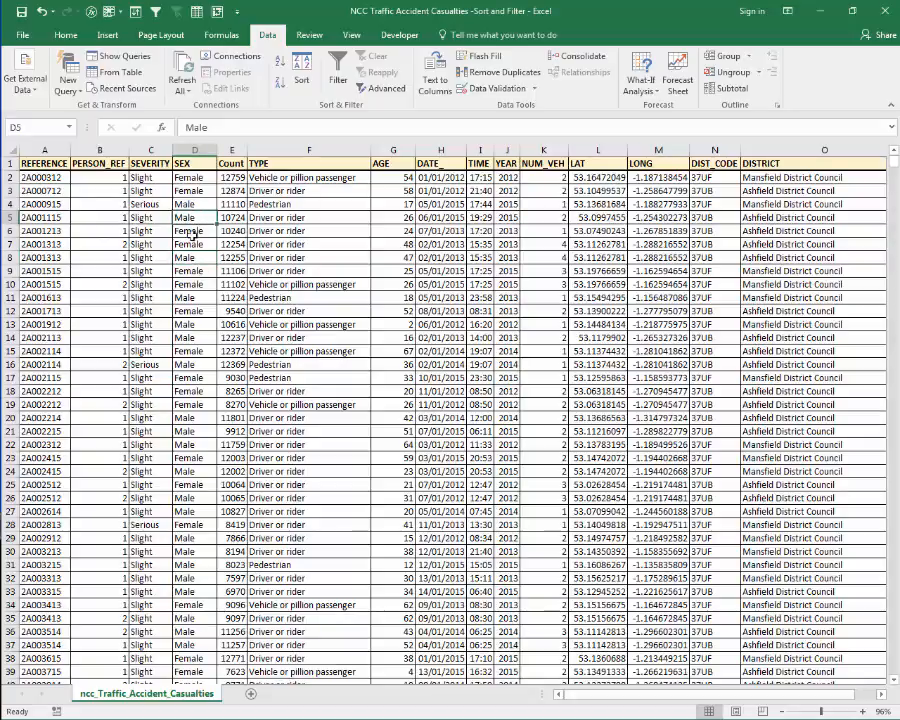
left_click(195, 244)
left_click(195, 218)
left_click(195, 297)
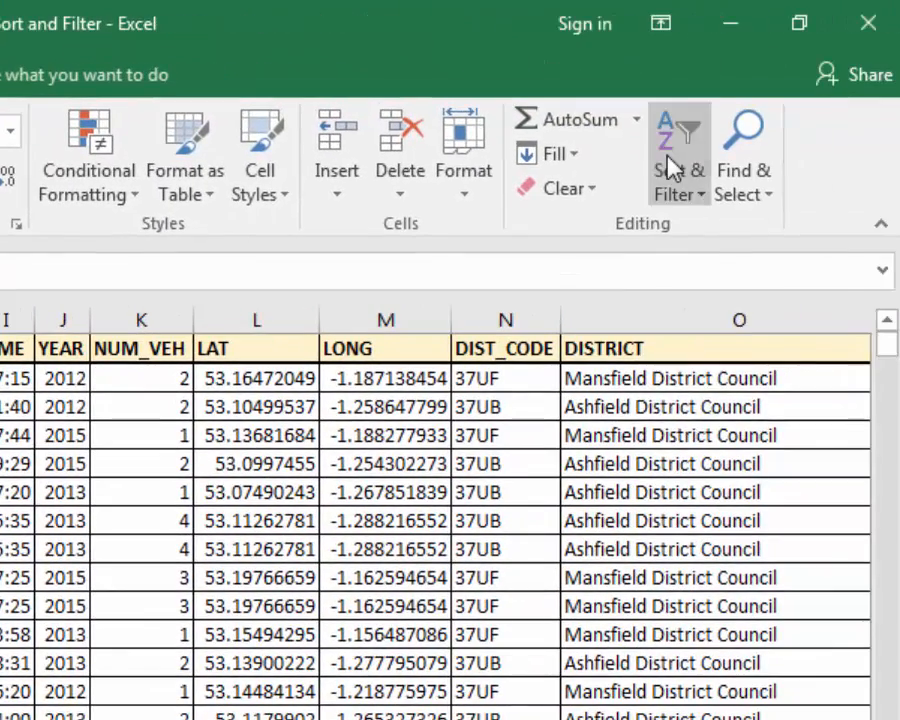
left_click(672, 170)
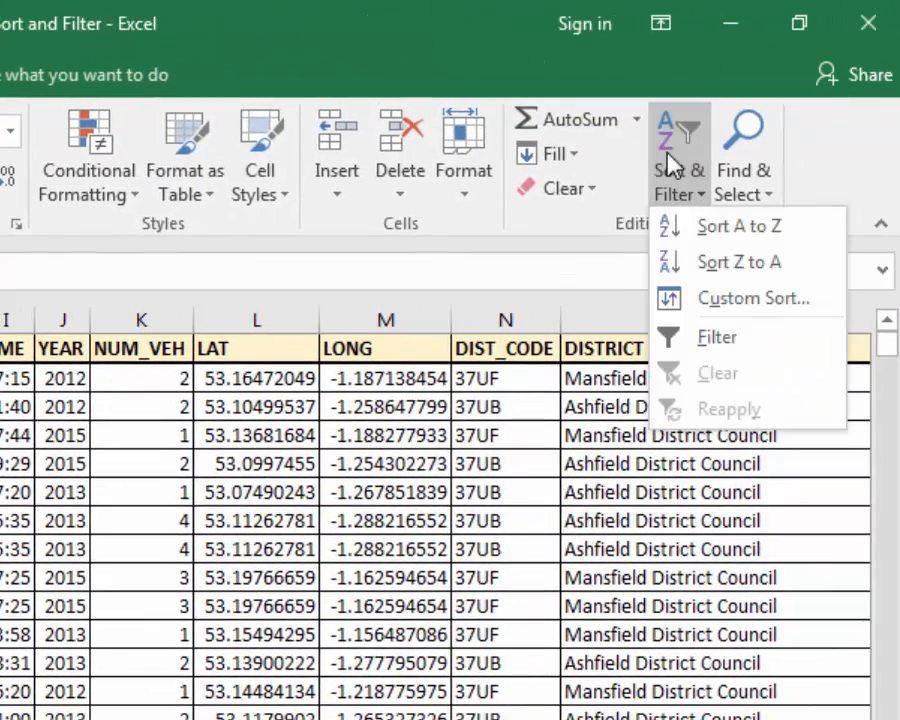
left_click(744, 237)
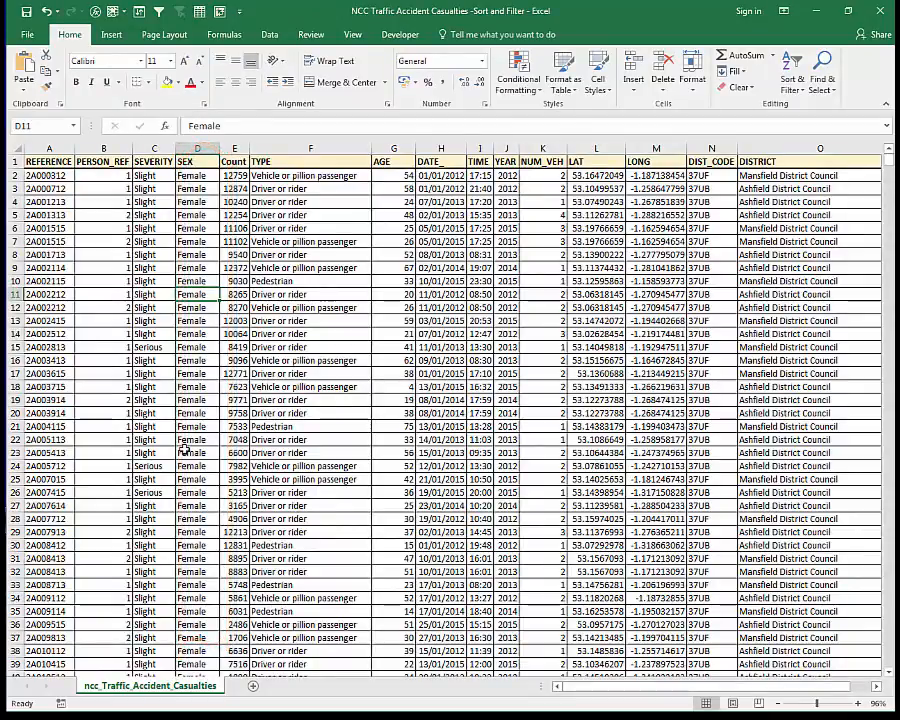
left_click(190, 253)
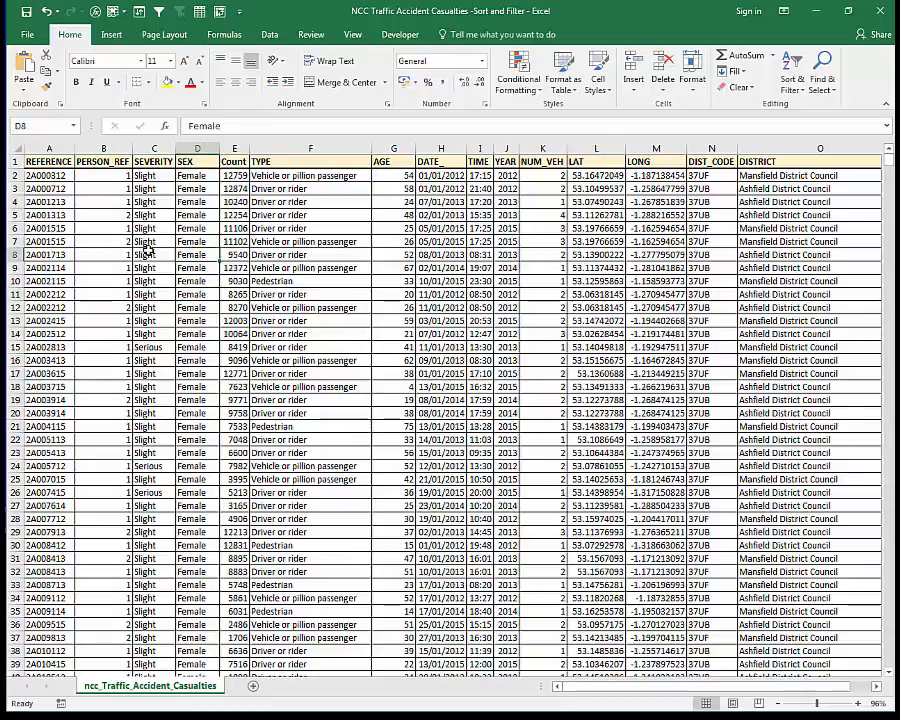
Sort the casualty records A to Z by the DISTRICT column and look over the reordered rows.
left_click(793, 215)
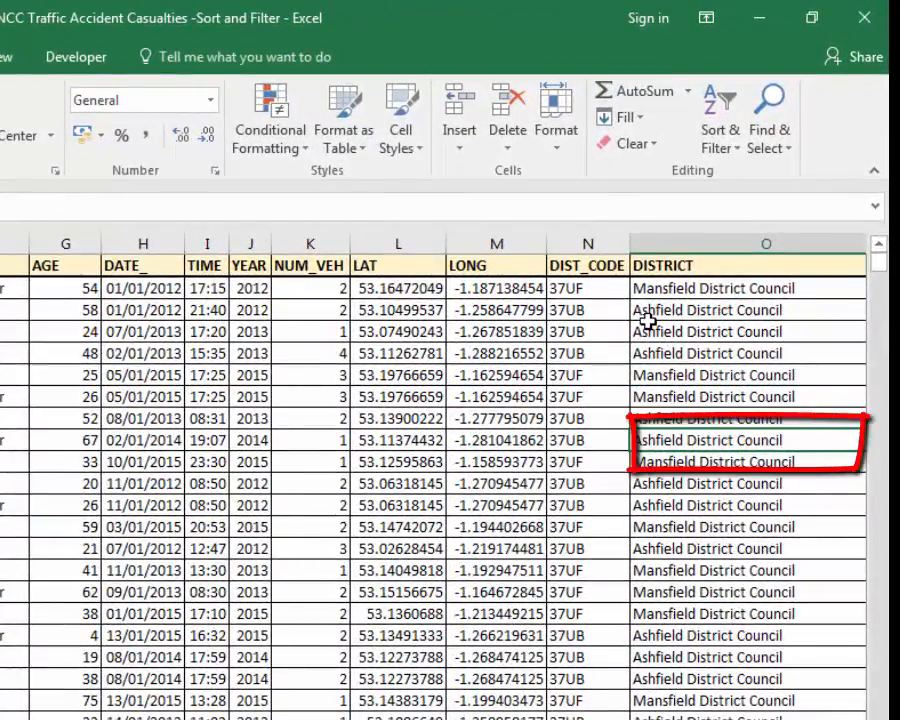
left_click(715, 133)
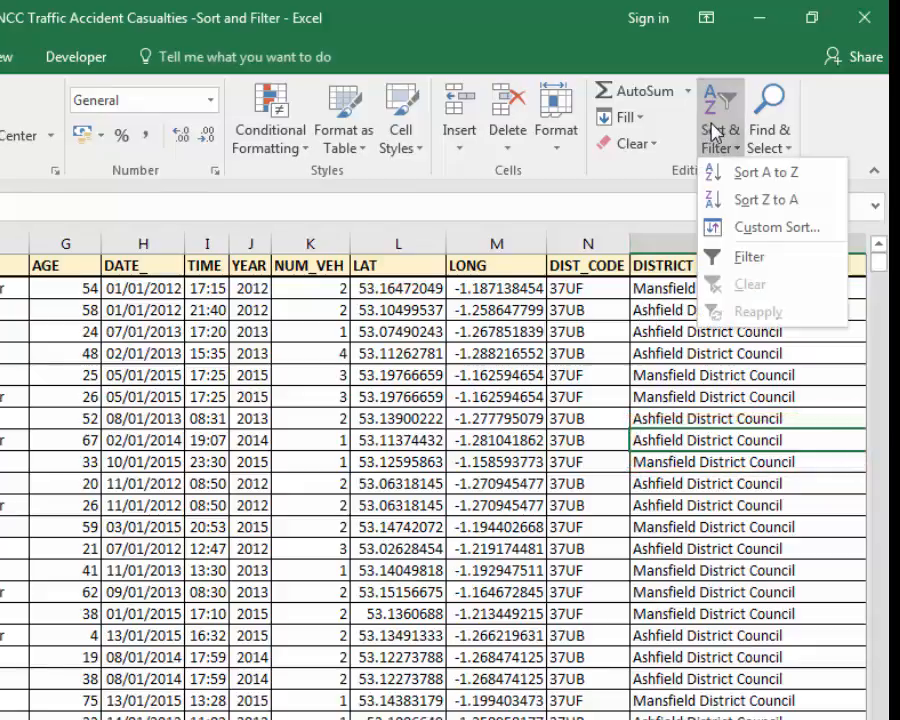
left_click(757, 174)
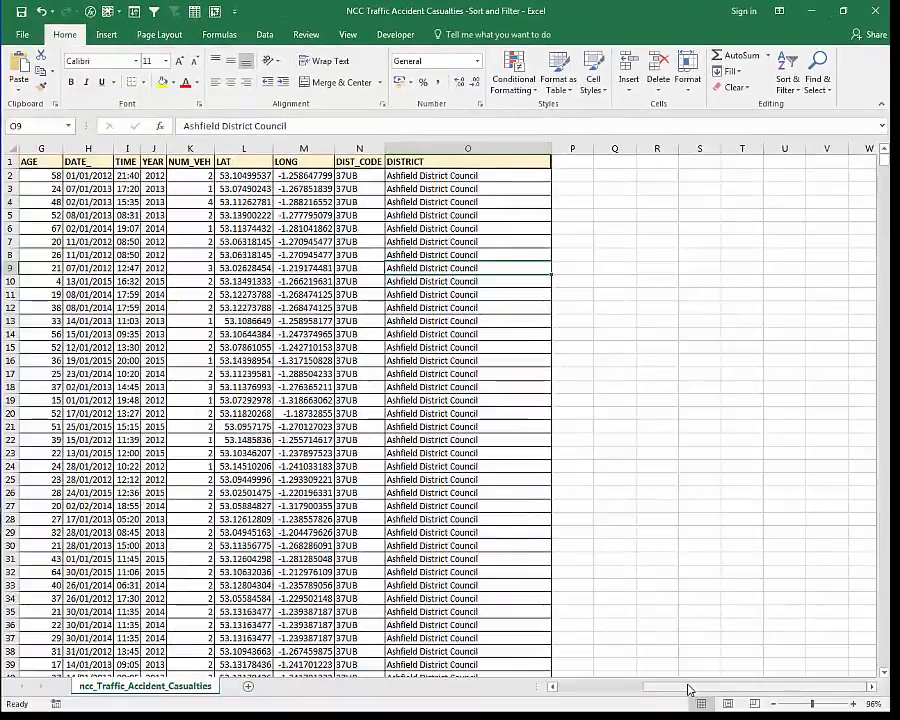
left_click_drag(685, 689, 595, 695)
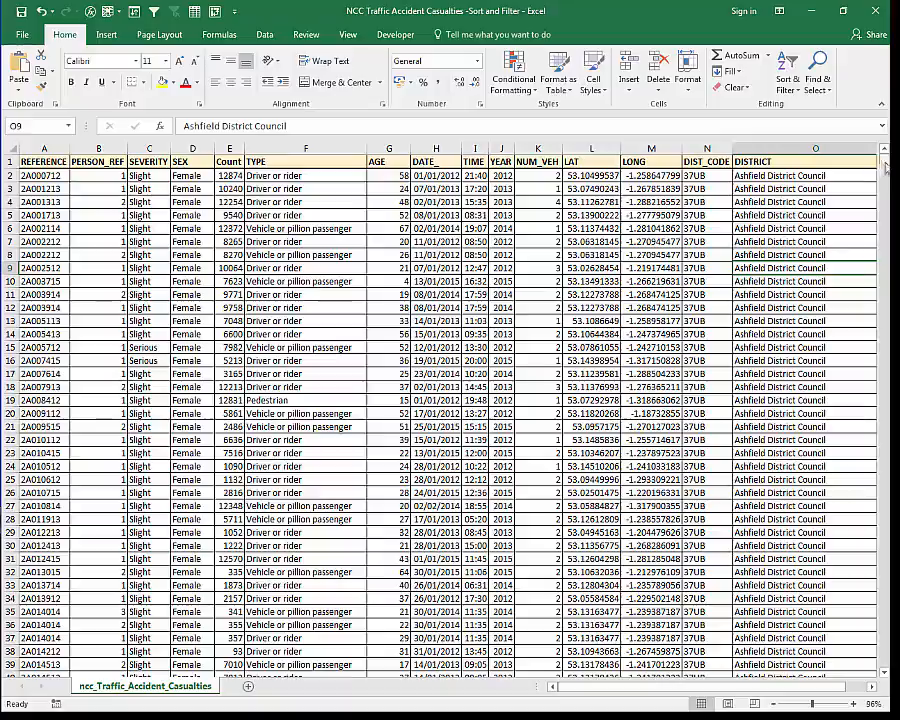
mouse_move(880, 168)
left_mouse_down()
mouse_move(886, 392)
mouse_move(884, 160)
left_mouse_up()
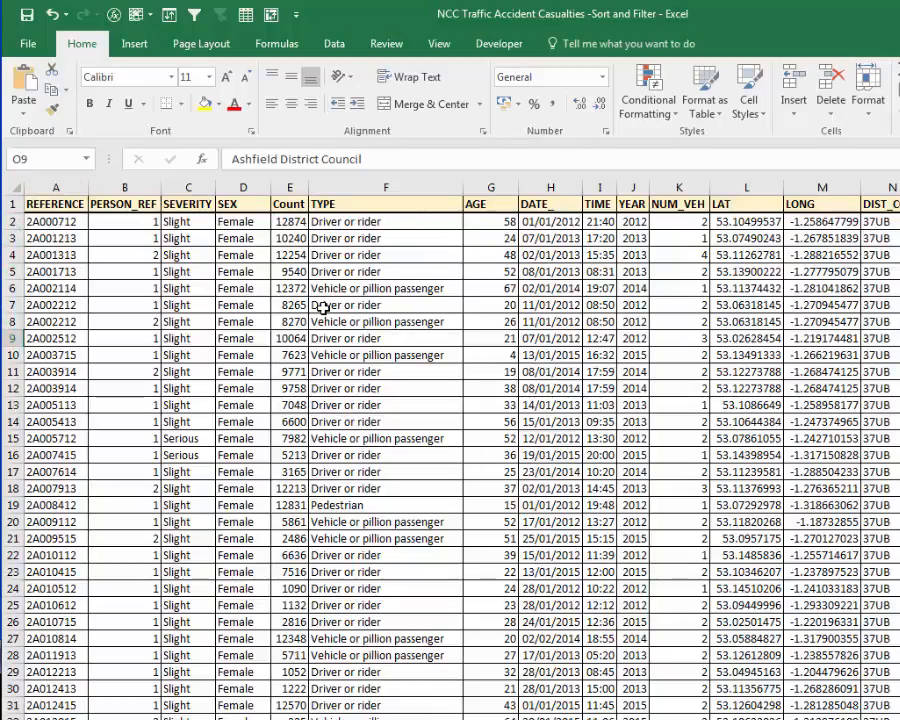
Insert a blank row at row 9, within the casualty records.
right_click(8, 338)
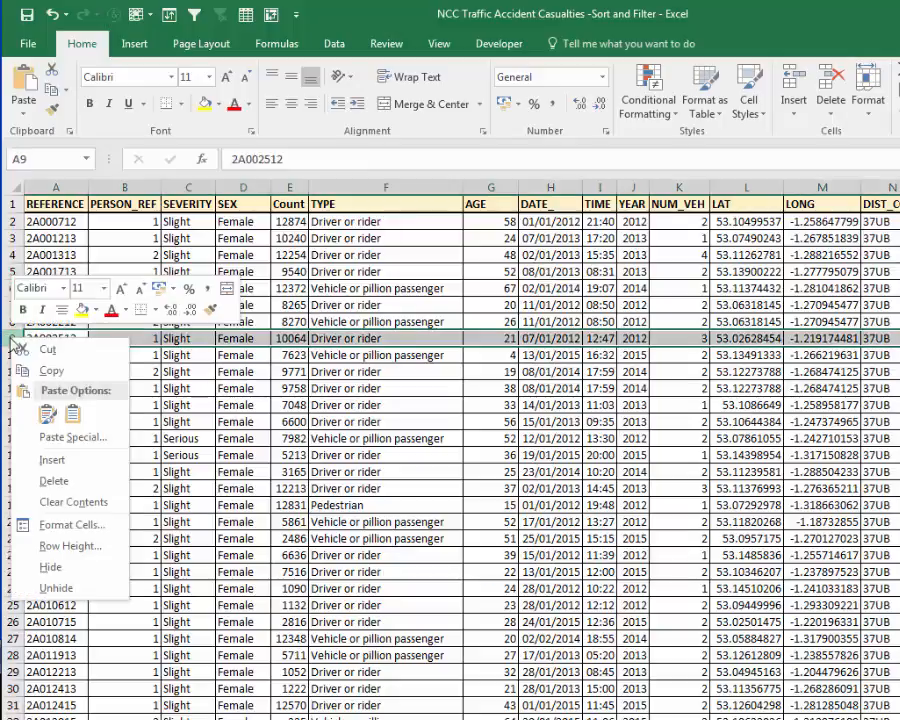
left_click(60, 459)
left_click(262, 303)
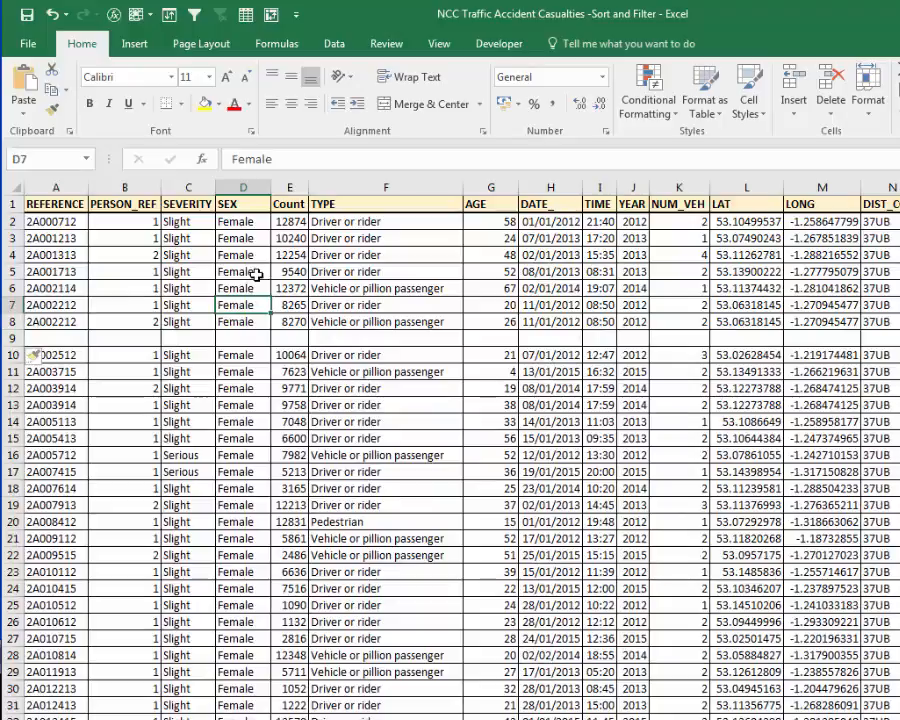
Delete row 8, then undo both the deletion and the blank row insertion.
right_click(7, 335)
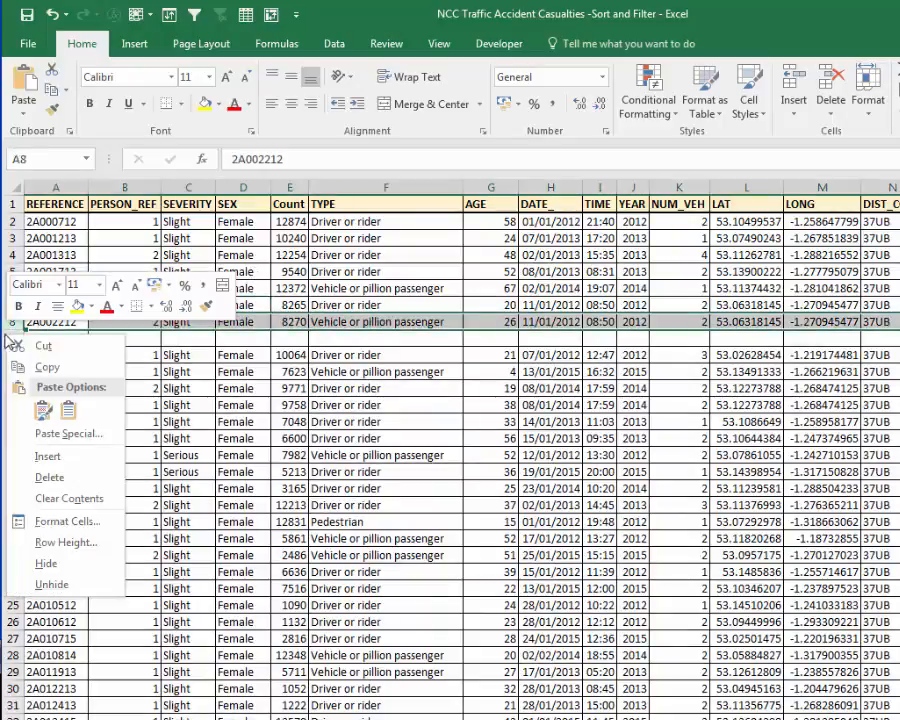
left_click(67, 478)
left_click(196, 389)
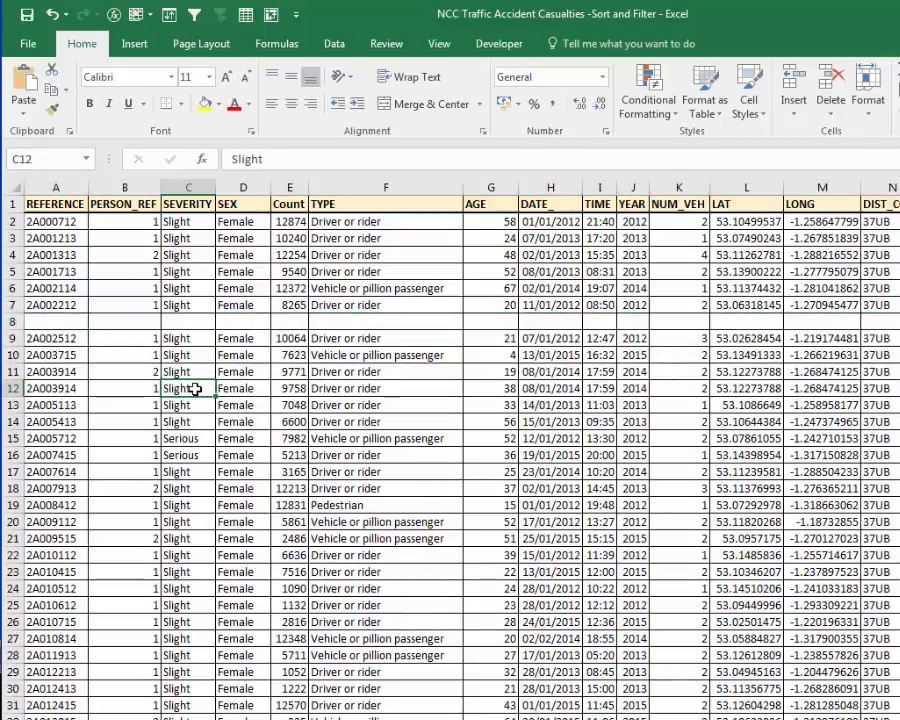
key("ctrl+z")
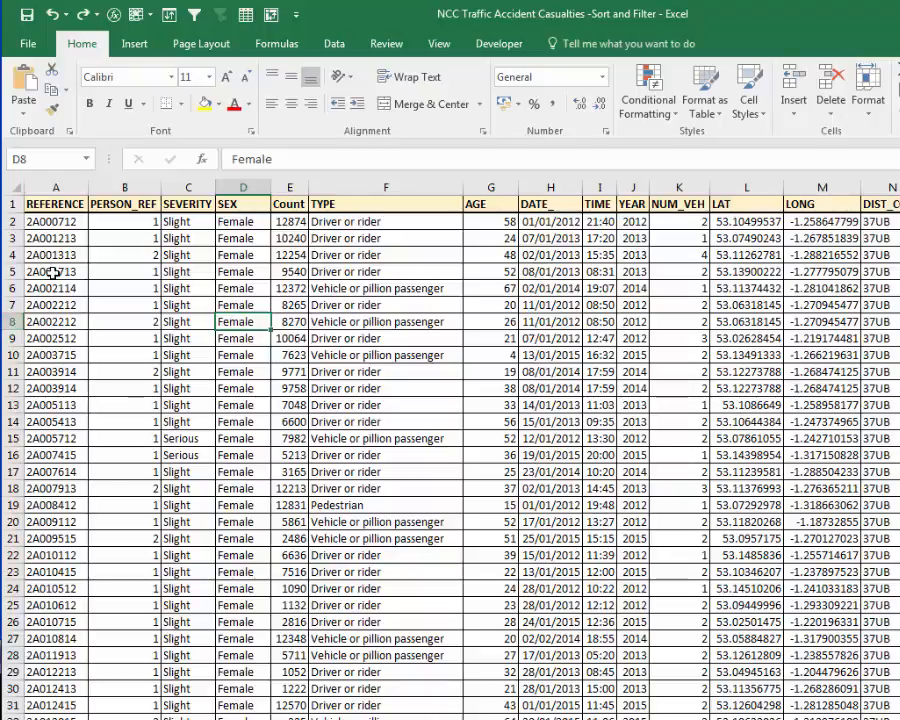
Insert blank rows at rows 9 and 25 to split the casualty records into separate blocks.
right_click(11, 338)
left_click(56, 461)
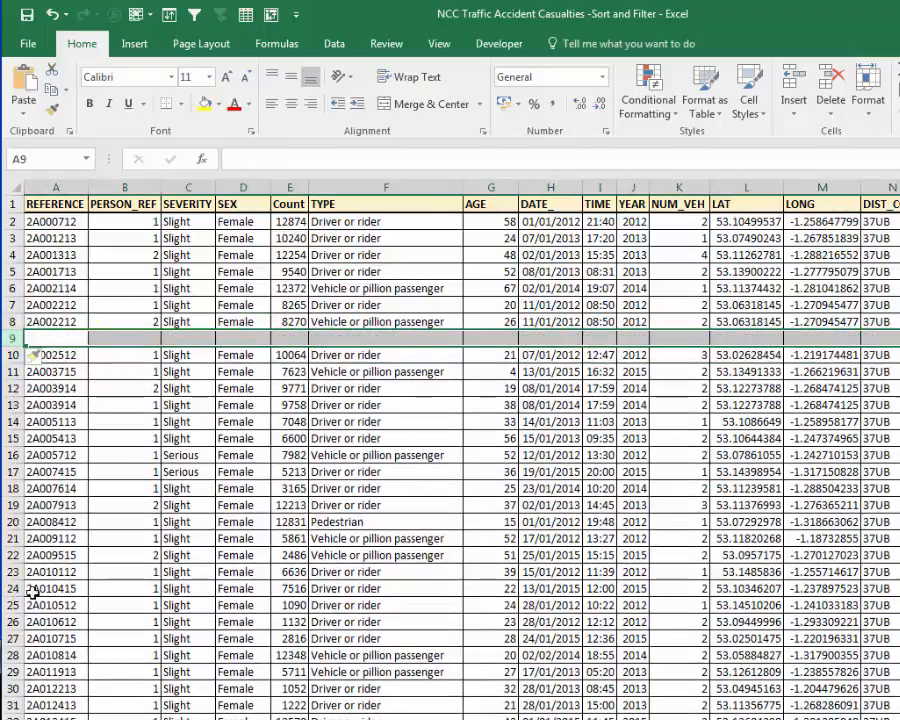
right_click(12, 606)
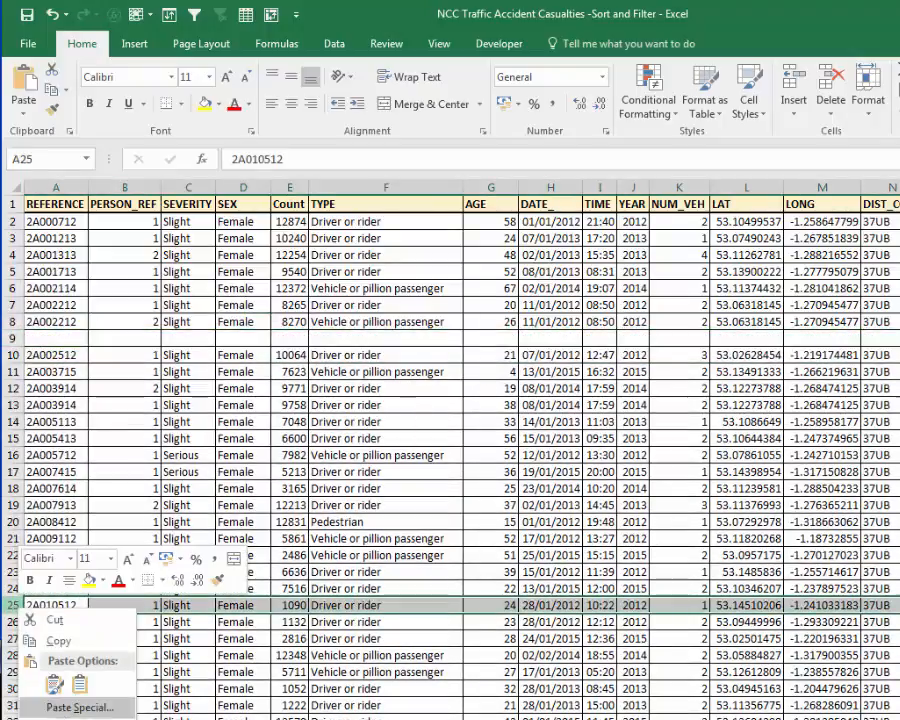
left_click(56, 719)
left_click(243, 488)
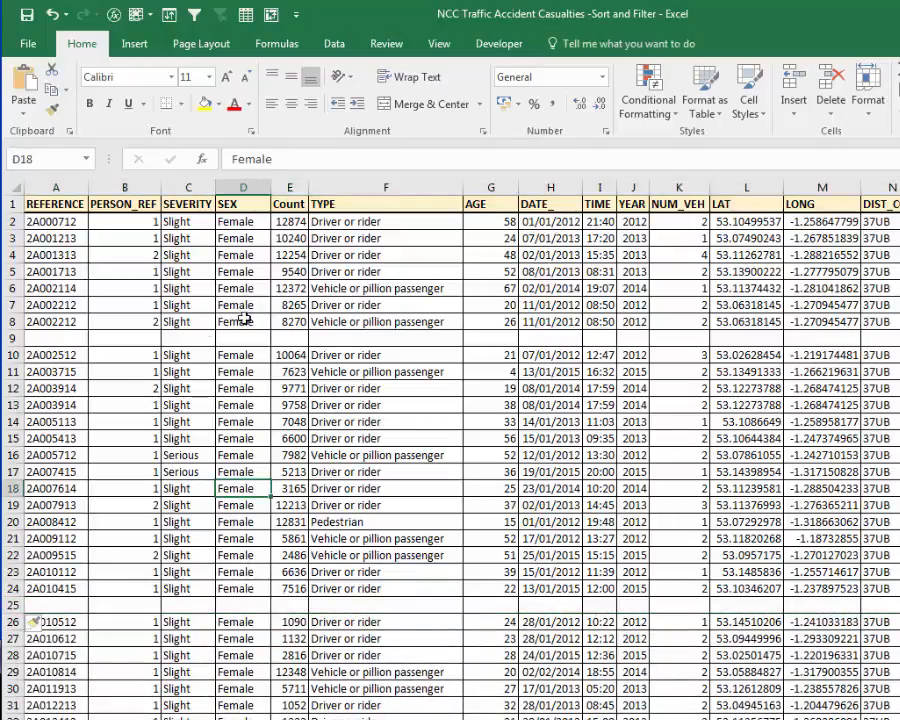
Sort A to Z by the SEVERITY column from cell C5, in the block above the first blank row.
left_click(240, 271)
left_click(181, 268)
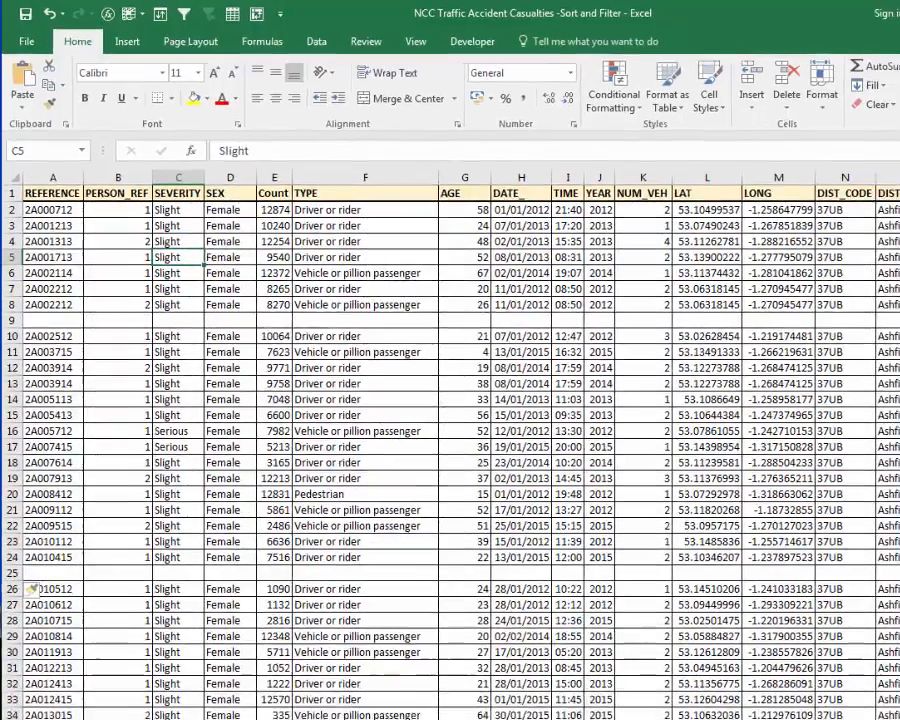
left_click(796, 78)
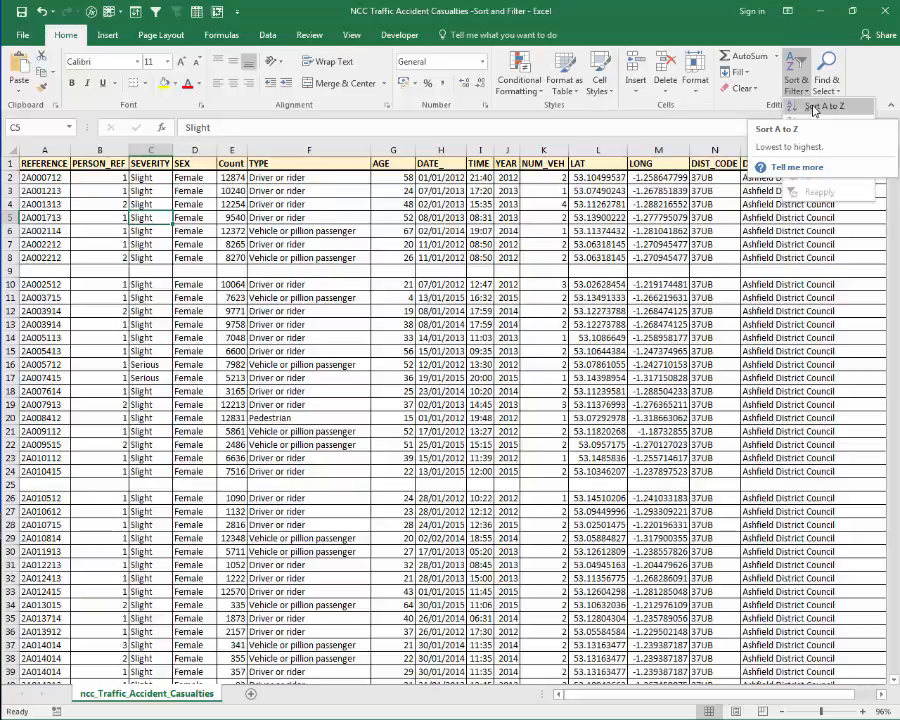
left_click(813, 107)
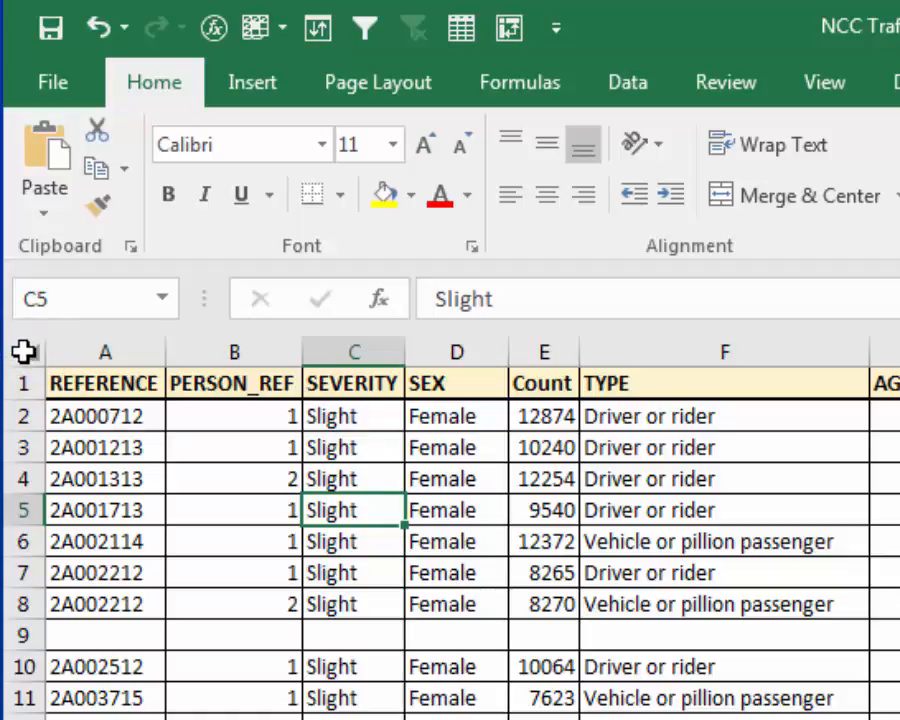
Select the whole worksheet and apply a custom sort by YEAR on values, smallest to largest, with headers.
left_click(24, 351)
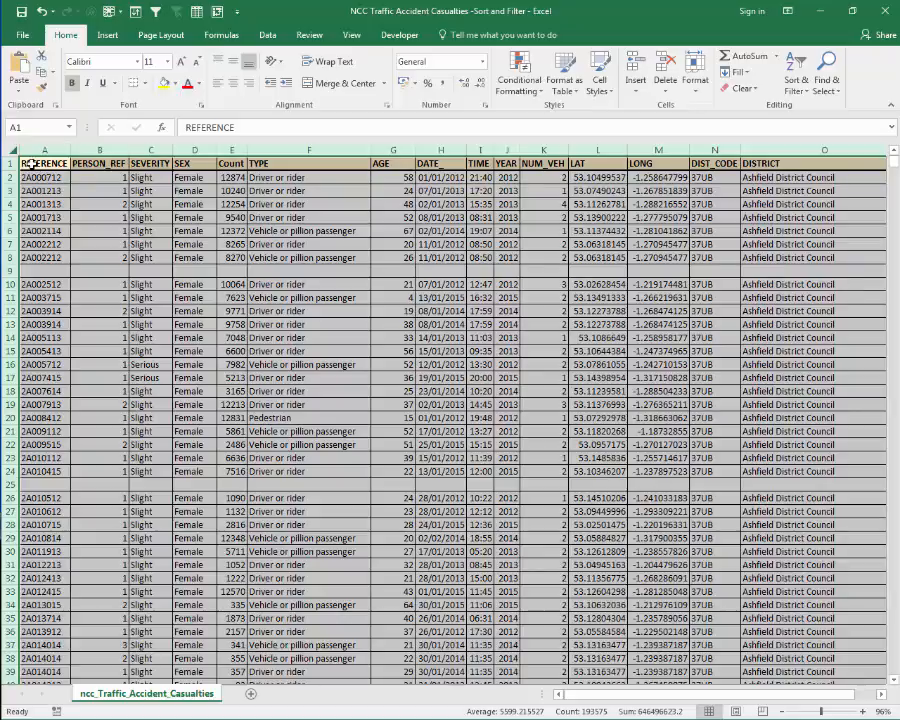
left_click(795, 82)
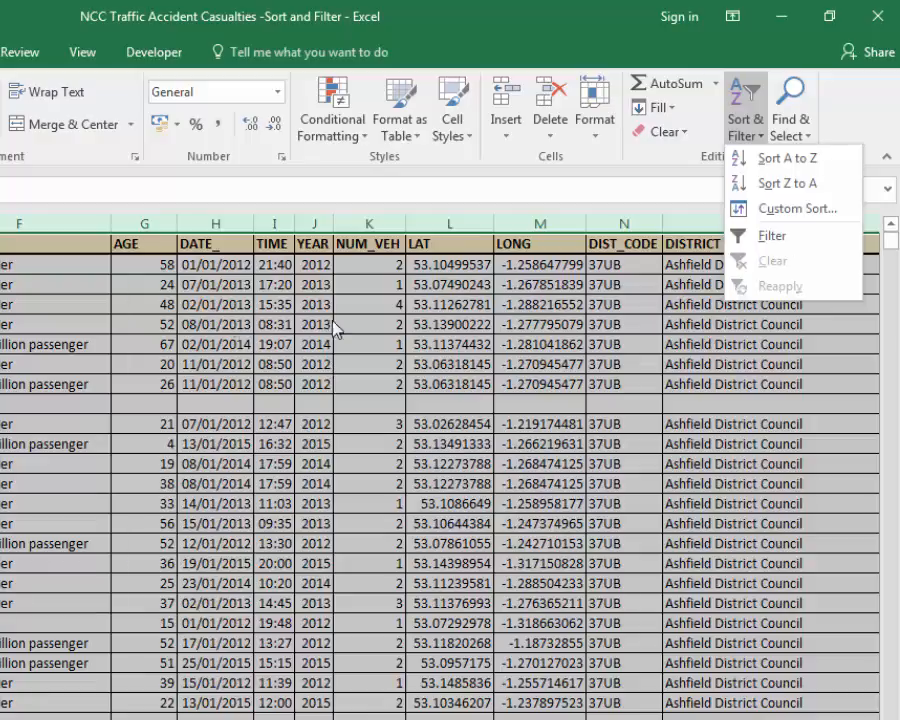
left_click(805, 210)
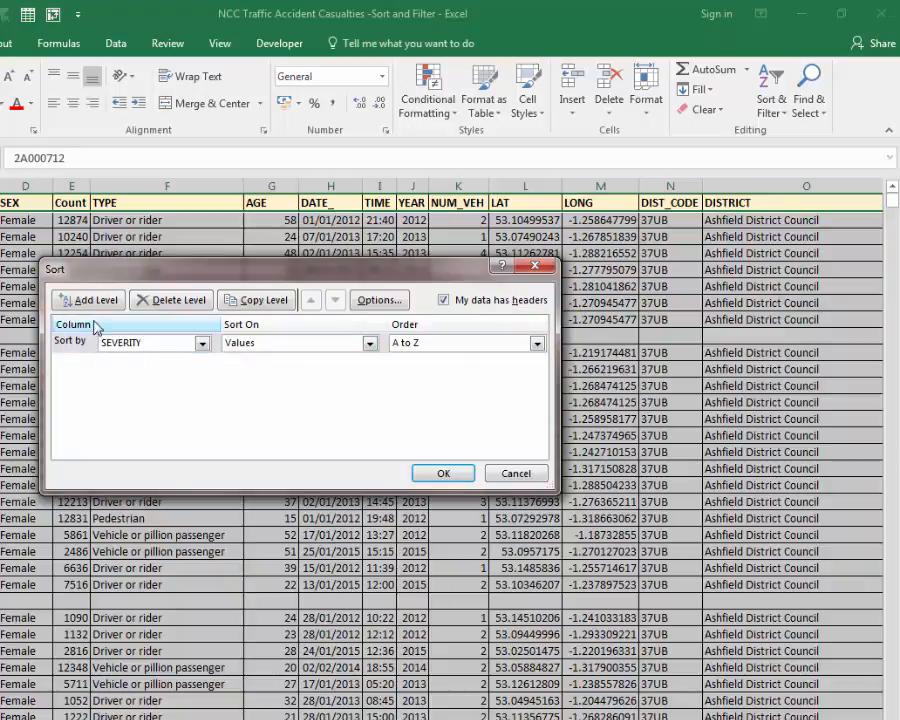
left_click(202, 343)
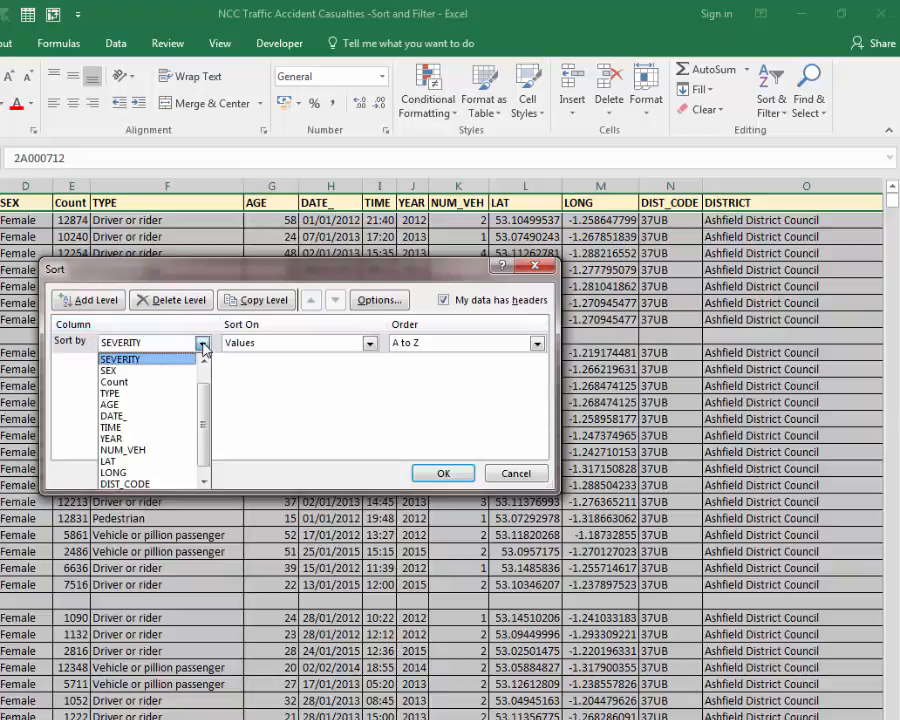
left_click(112, 439)
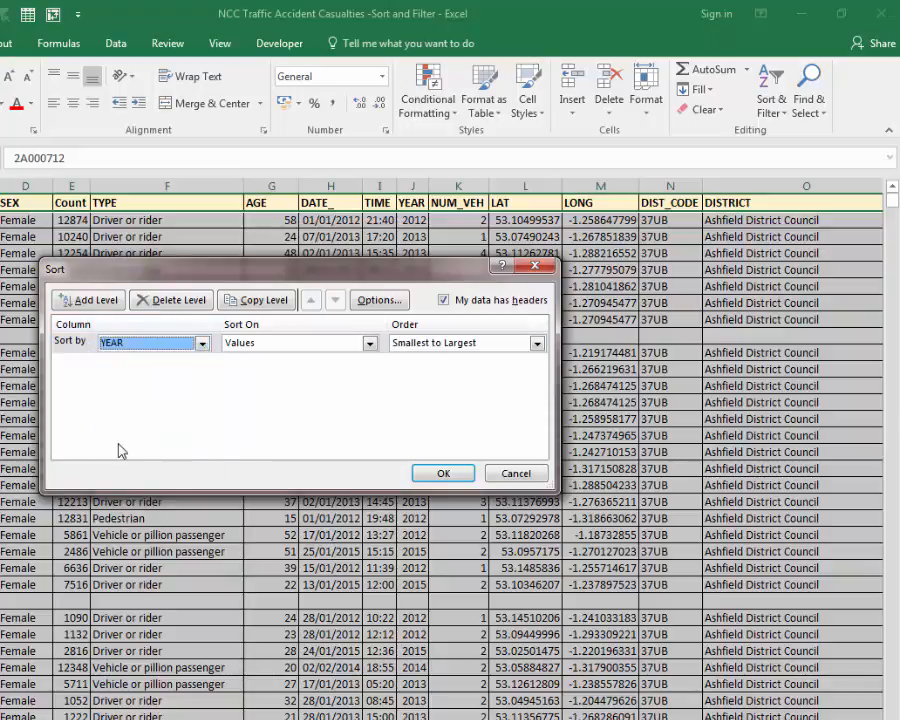
left_click(445, 474)
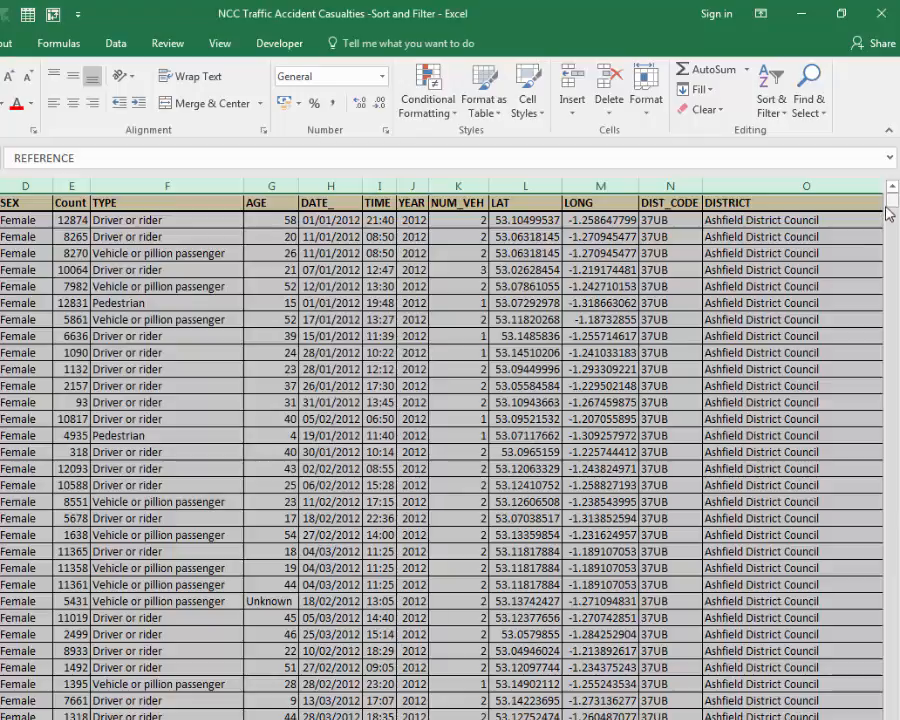
Examine the sorted records down to the end of the data and the rows just below it.
mouse_move(890, 200)
left_mouse_down()
mouse_move(894, 698)
mouse_move(892, 190)
left_mouse_up()
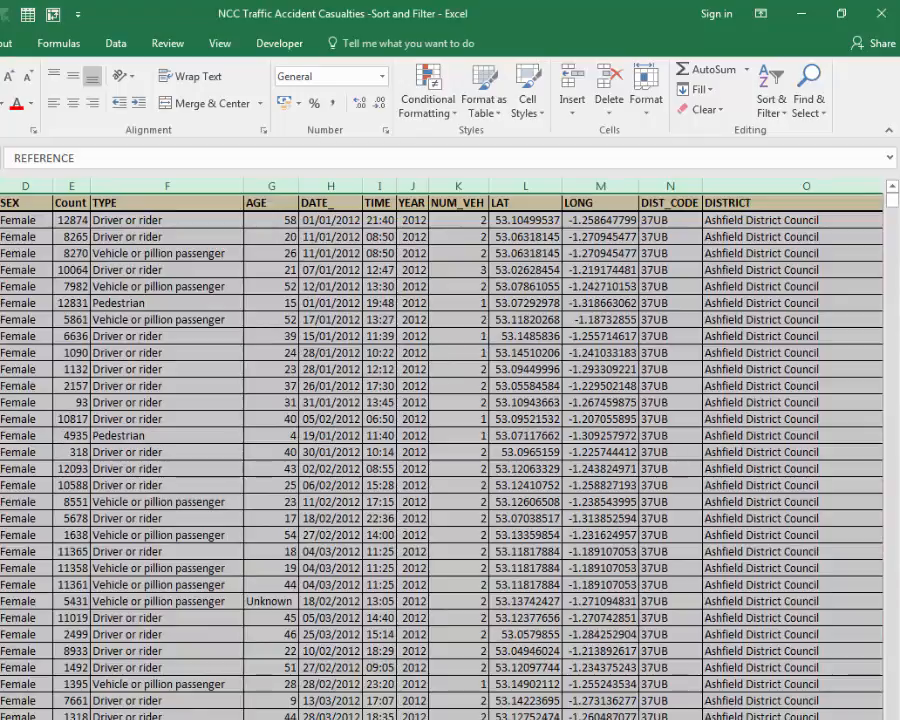
left_click(52, 232)
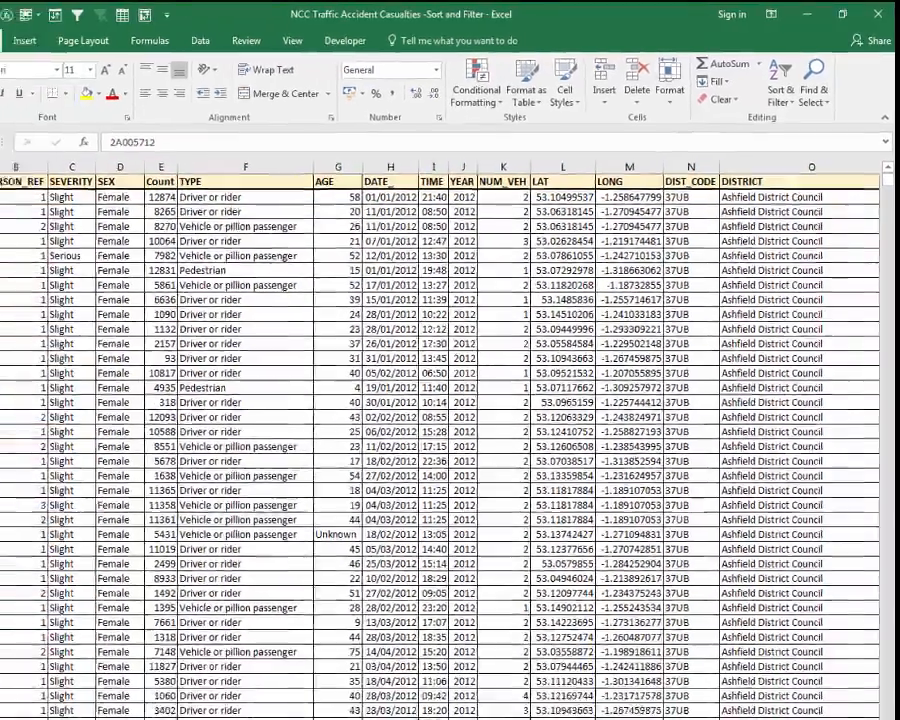
key("ctrl+Down")
key("Down")
key("Down")
key("Down")
key("Down")
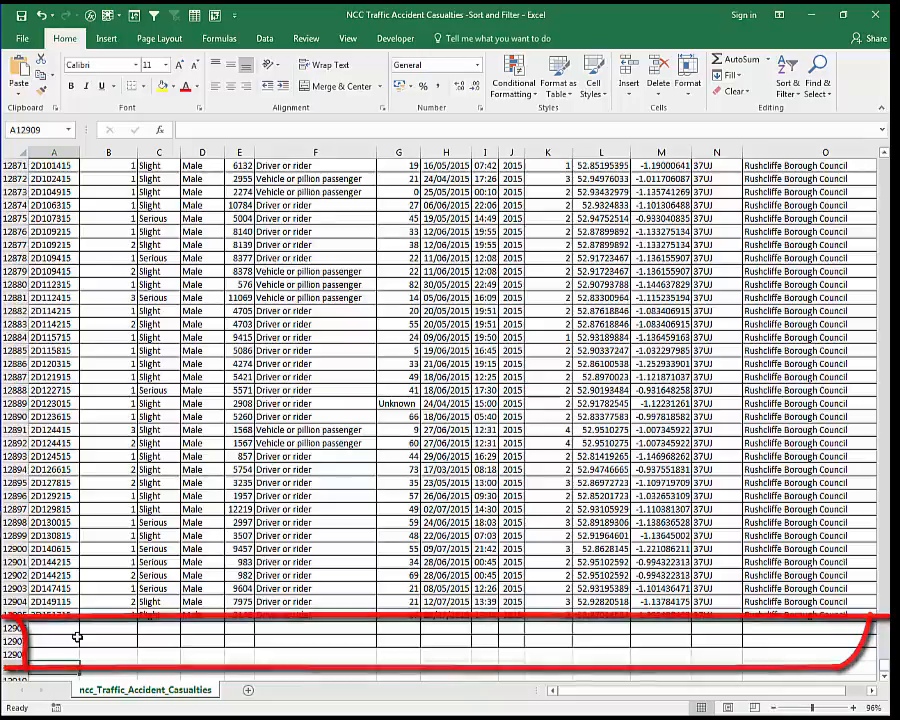
Go back to the start of the data and undo the year sort and both blank row insertions.
key("ctrl+Home")
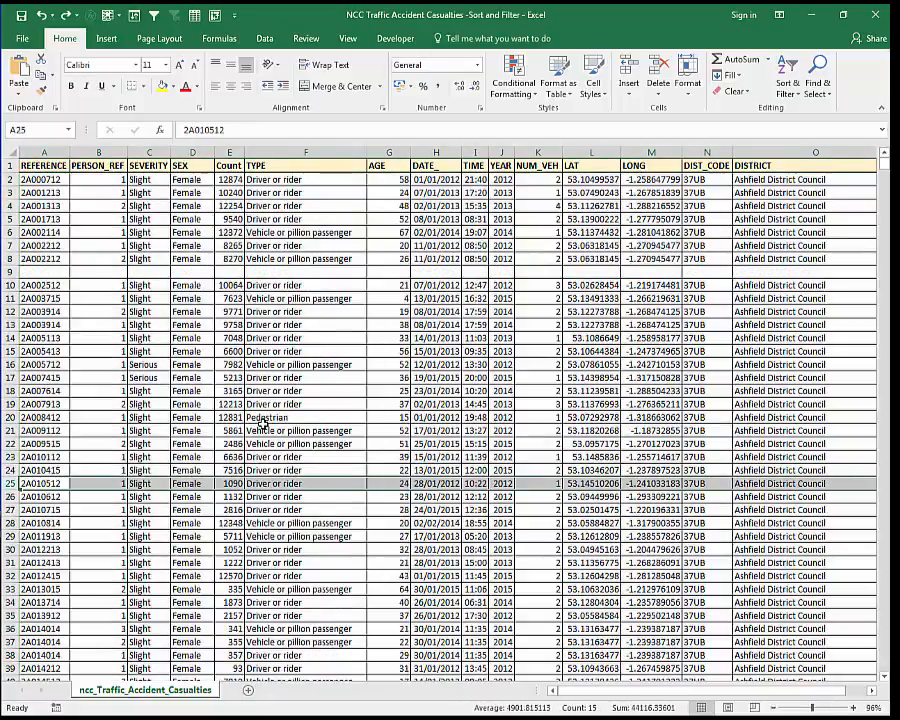
key("ctrl+z")
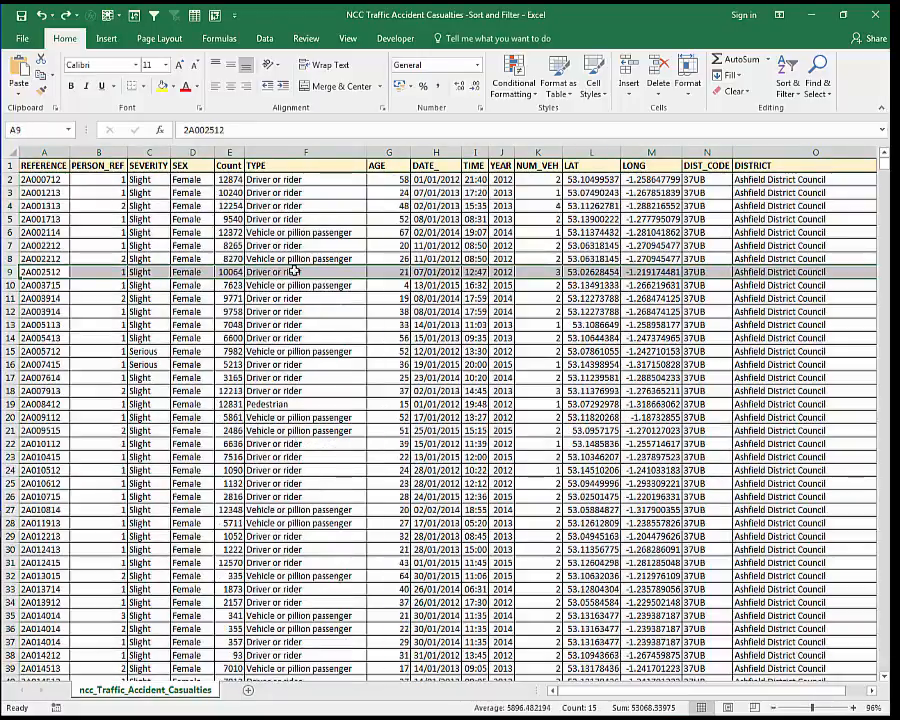
left_click(308, 205)
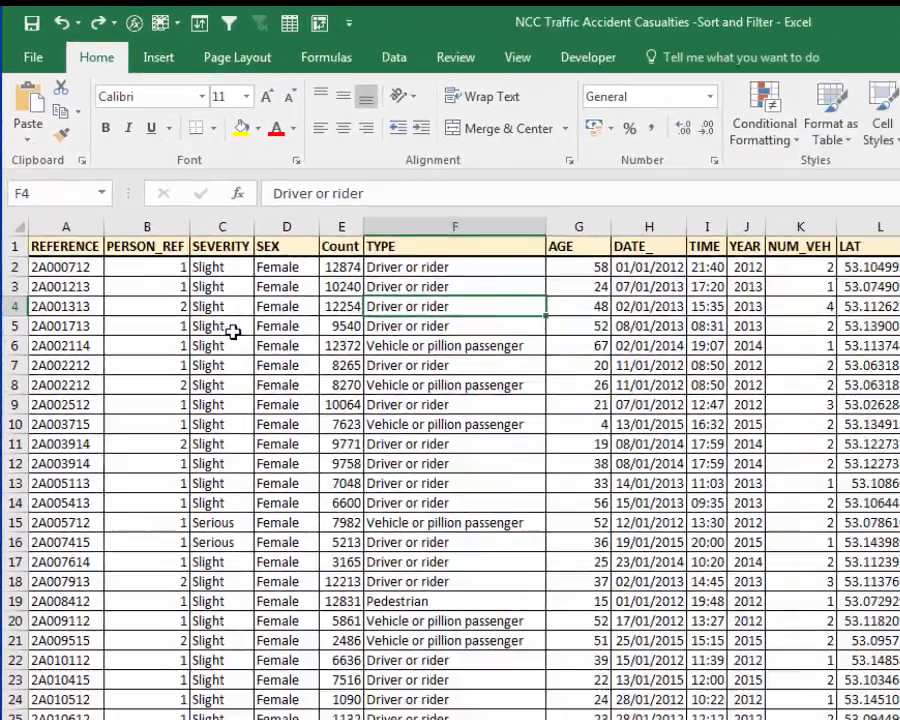
left_click(479, 674)
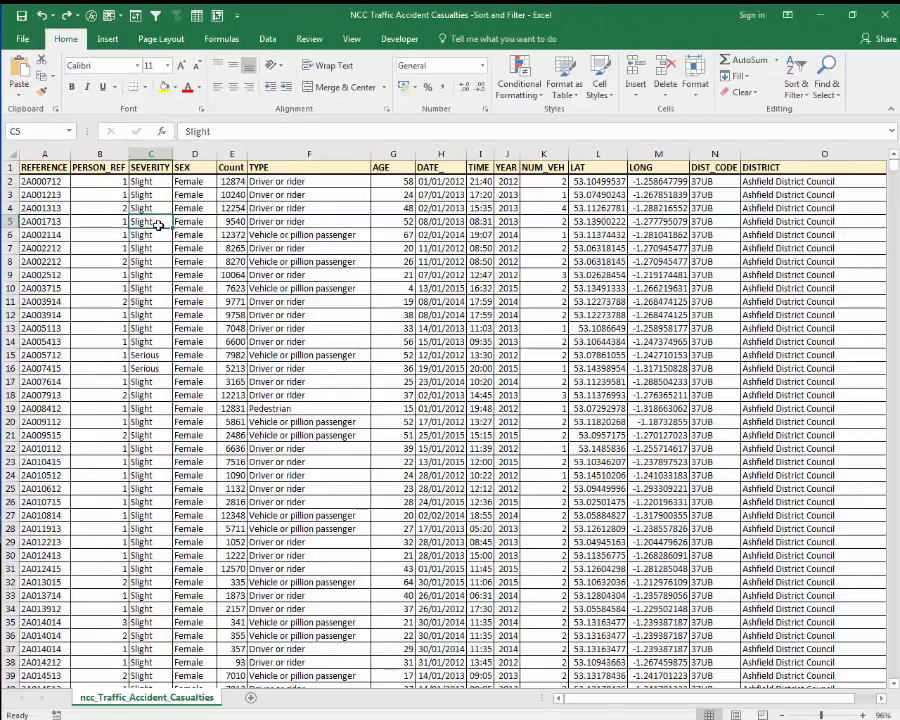
left_click(64, 221)
left_click(255, 247)
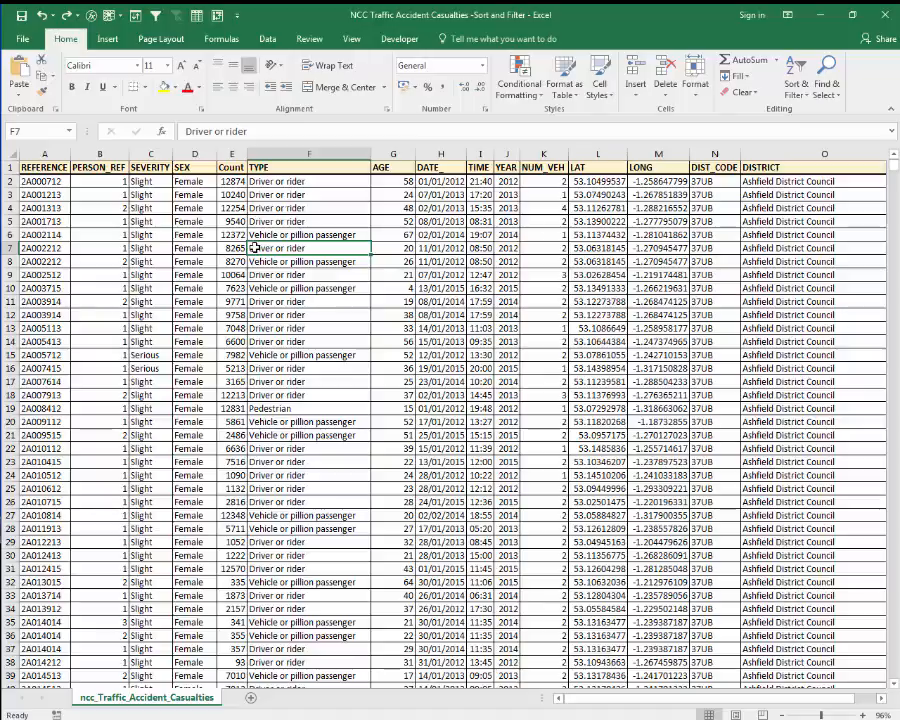
Select the whole worksheet and set up a custom sort with DISTRICT as first level and SEX as second, both on values A to Z.
left_click_drag(892, 166, 885, 290)
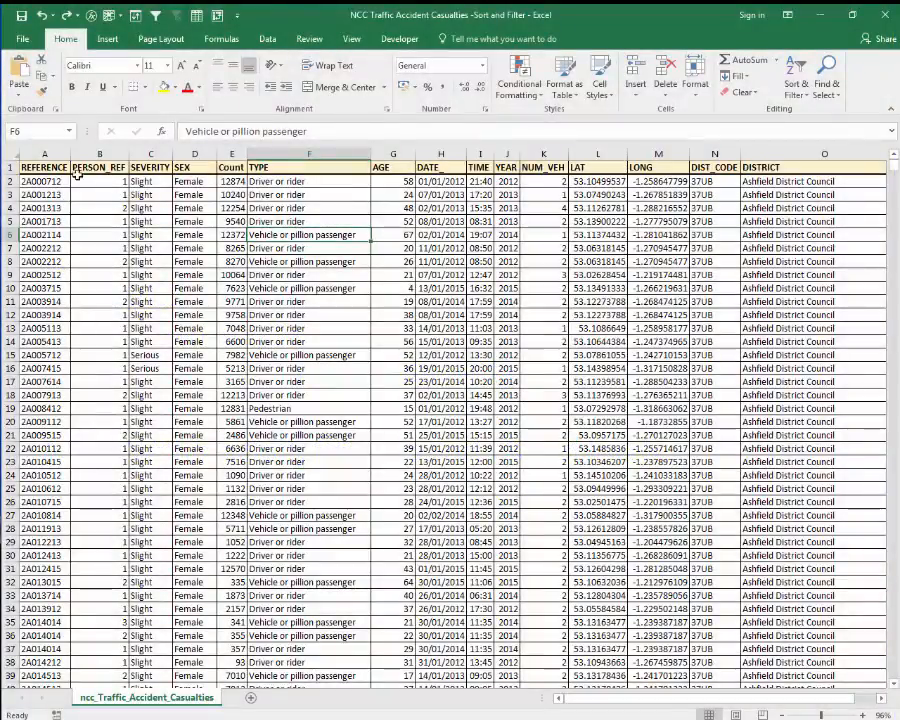
left_click(11, 157)
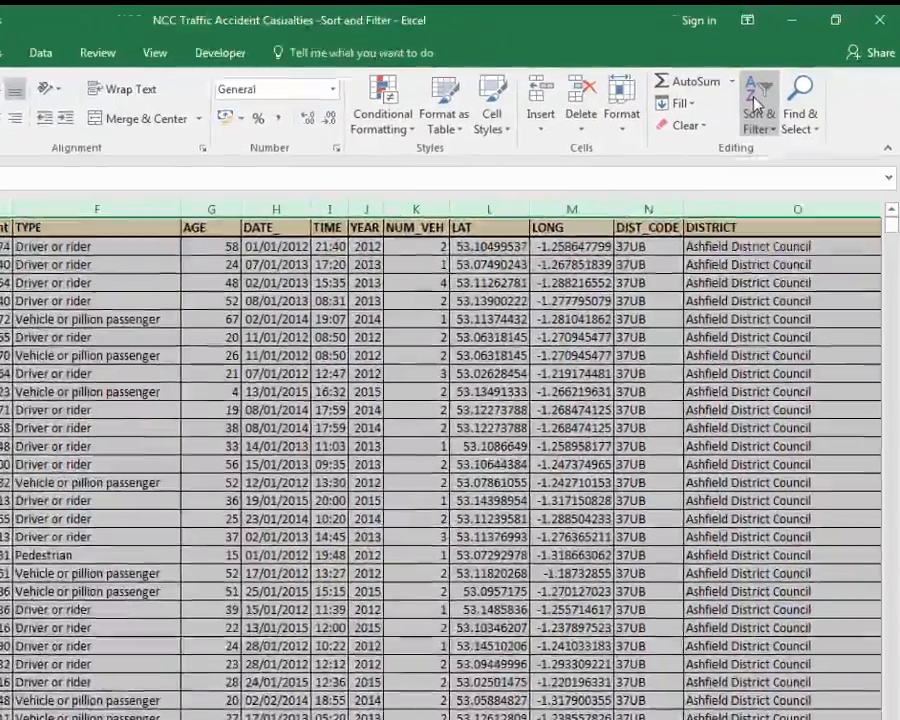
left_click(795, 78)
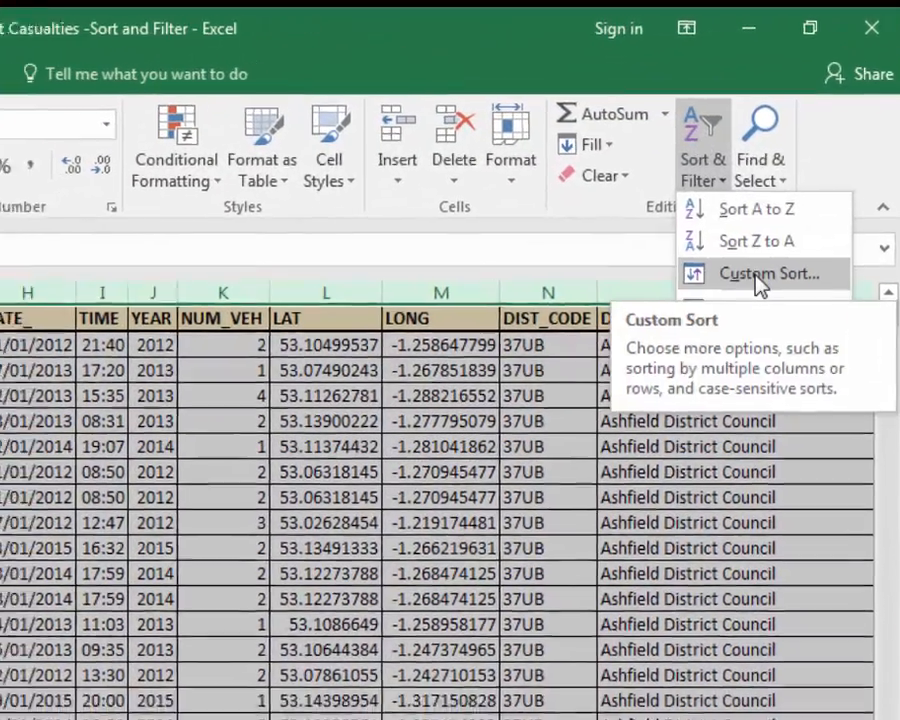
left_click(752, 288)
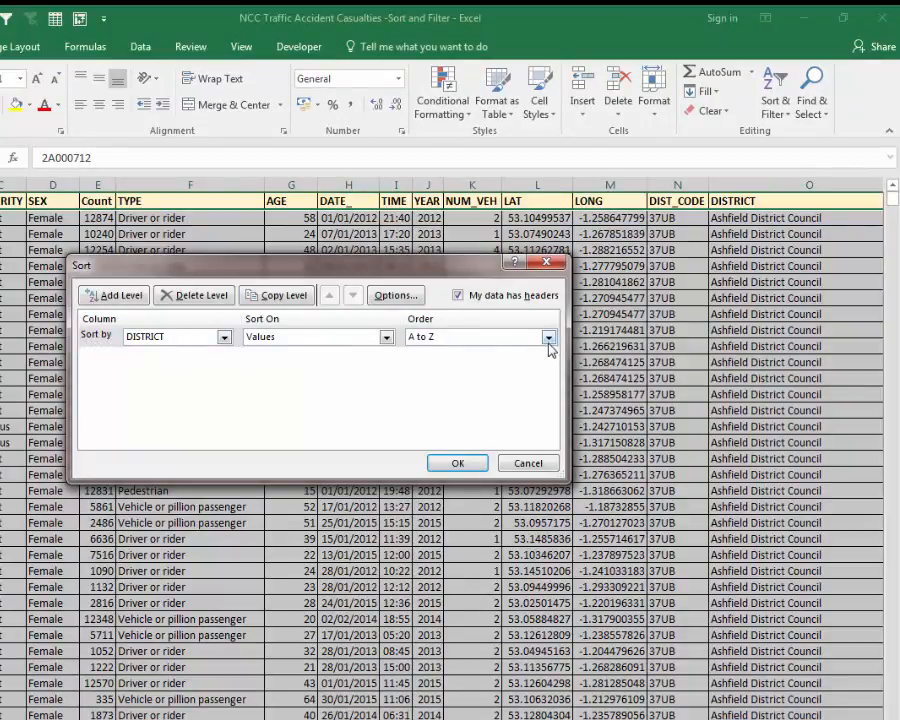
left_click(119, 296)
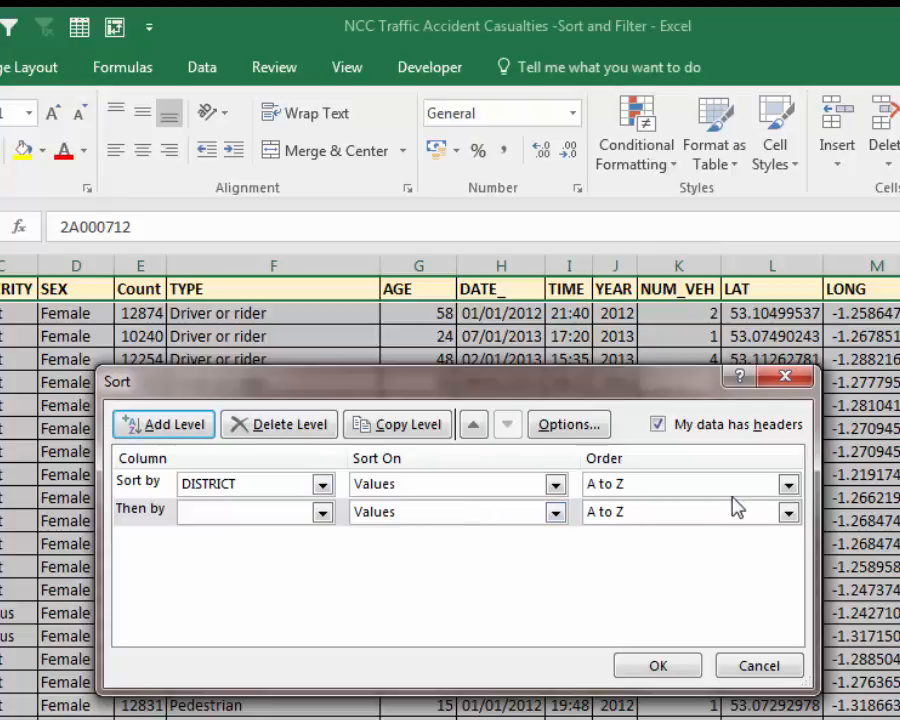
left_click(321, 513)
left_click(224, 582)
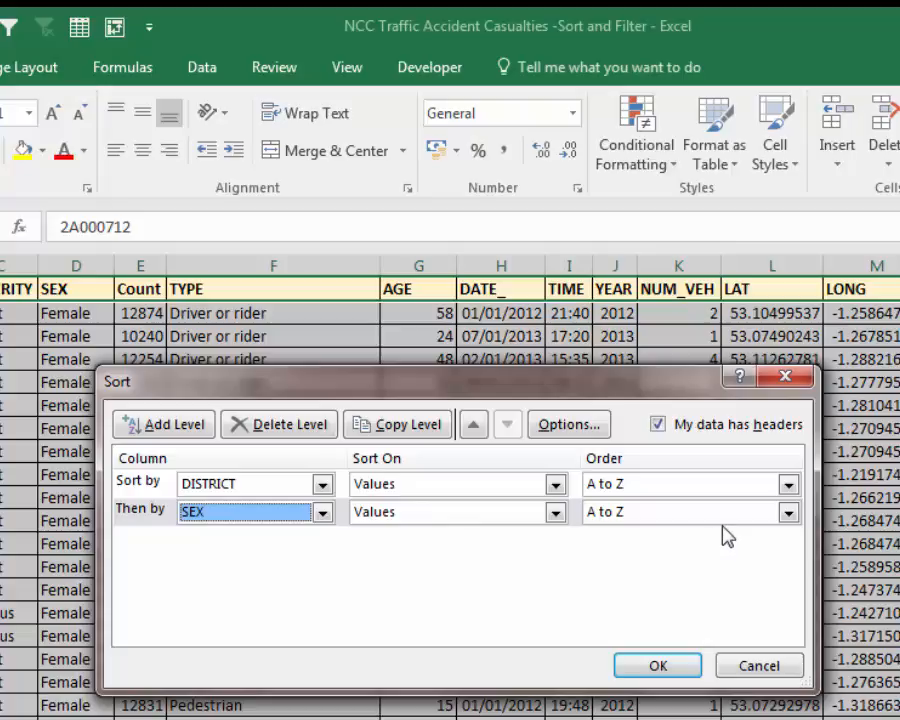
Add SEVERITY as the third sort level, on values in A to Z order.
left_click(163, 430)
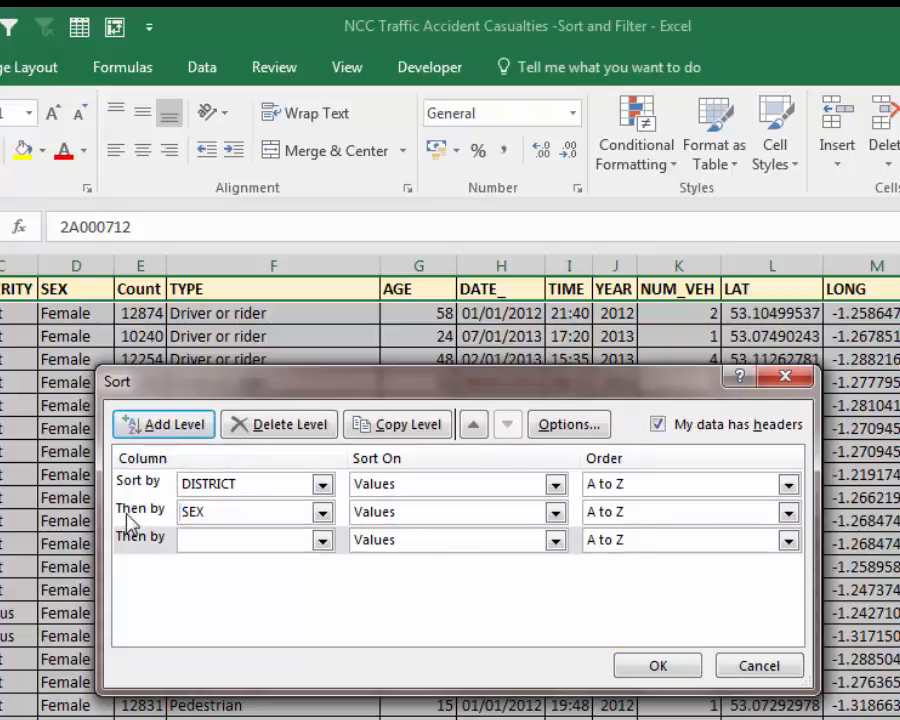
left_click(320, 541)
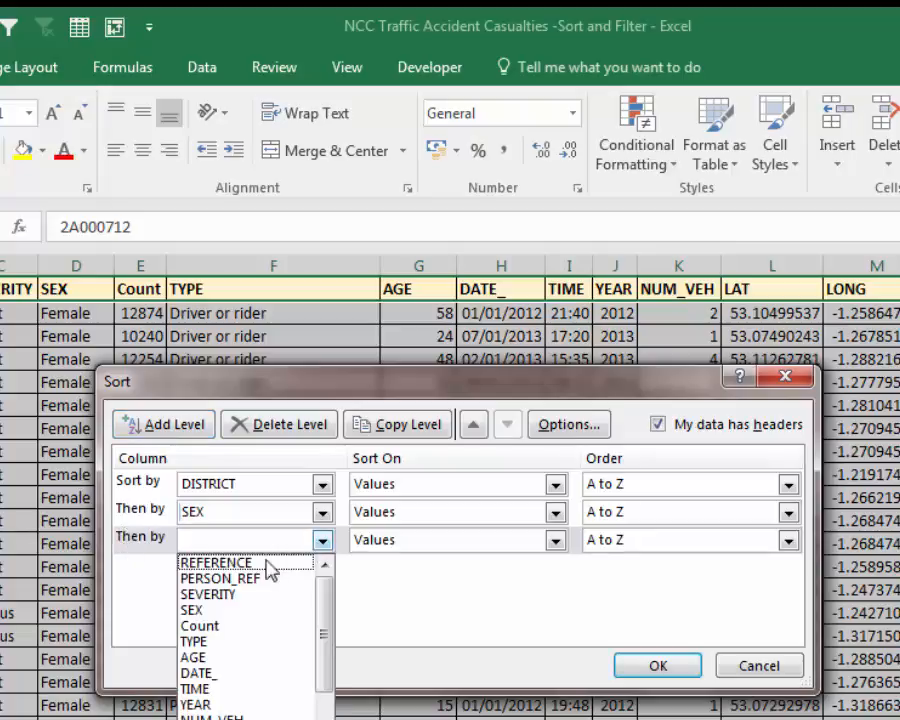
left_click(231, 594)
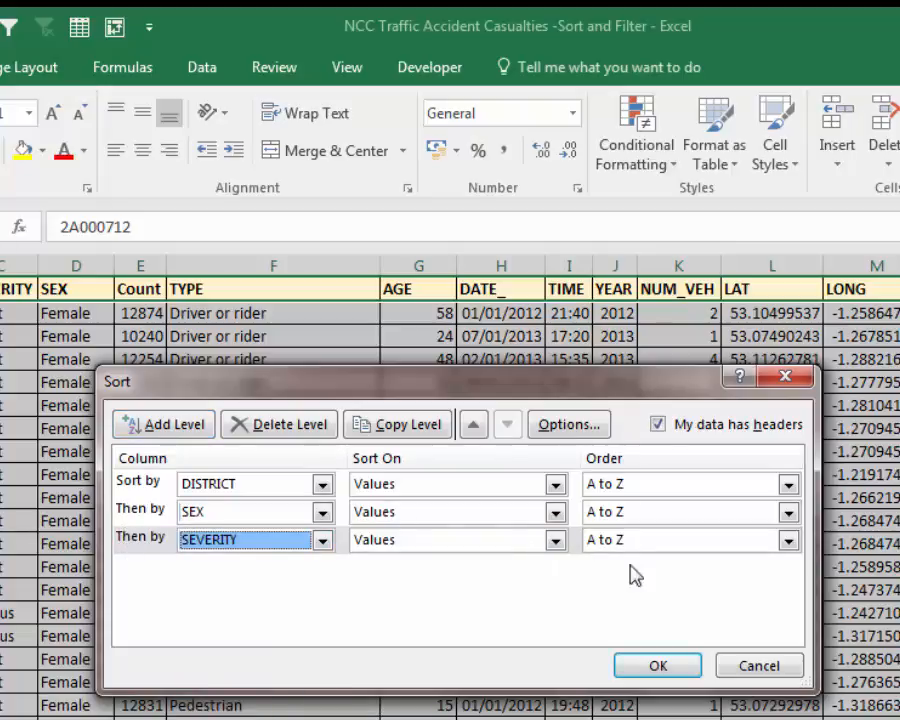
left_click(789, 541)
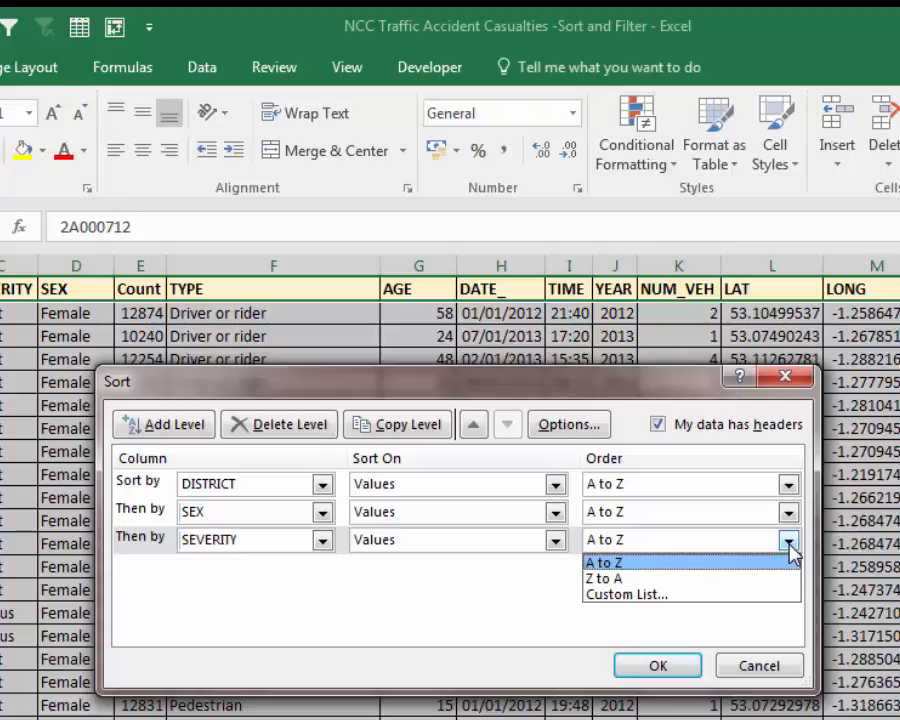
left_click(790, 545)
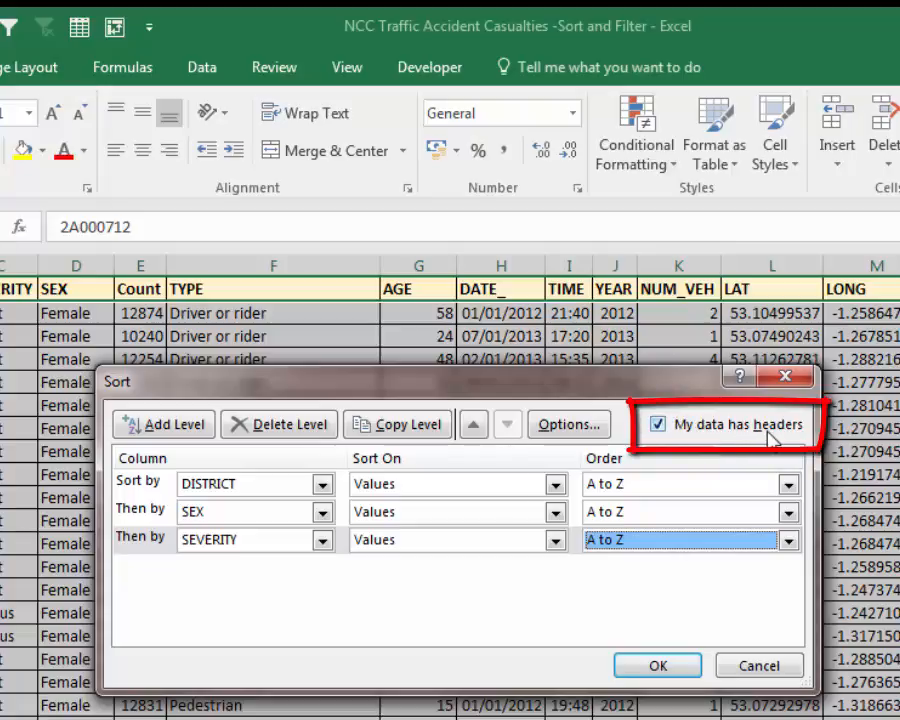
Turn the data-has-headers option off and back on, and apply the three-level sort.
left_click(658, 427)
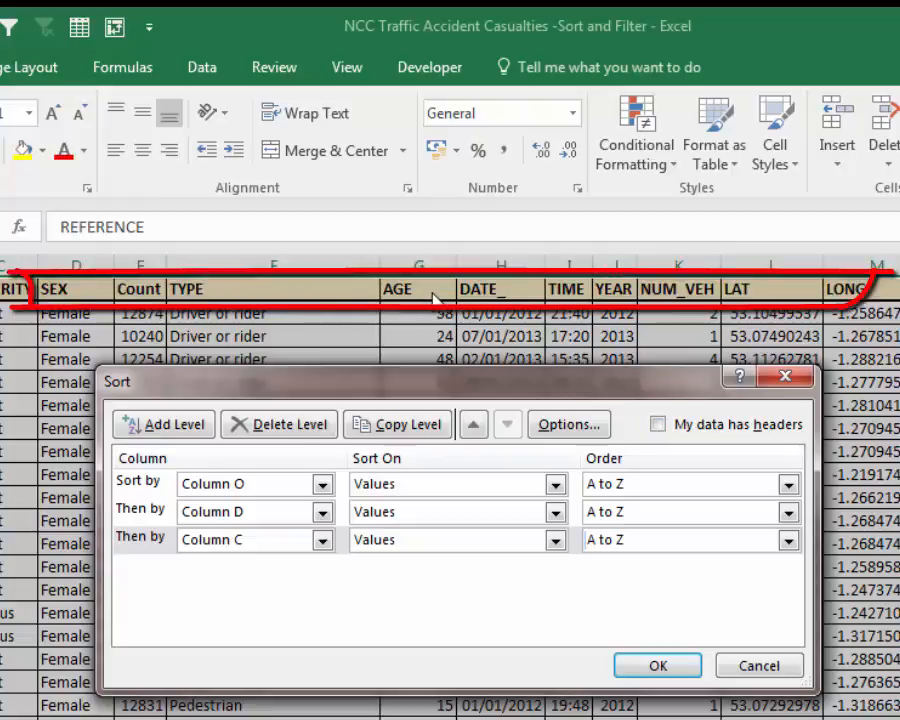
left_click(658, 425)
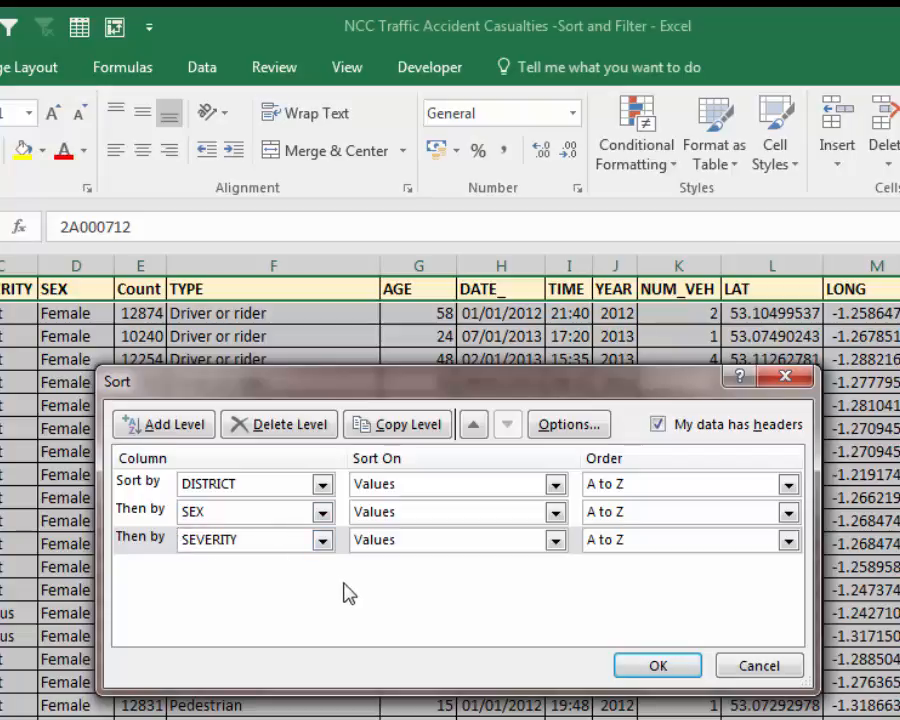
left_click(659, 667)
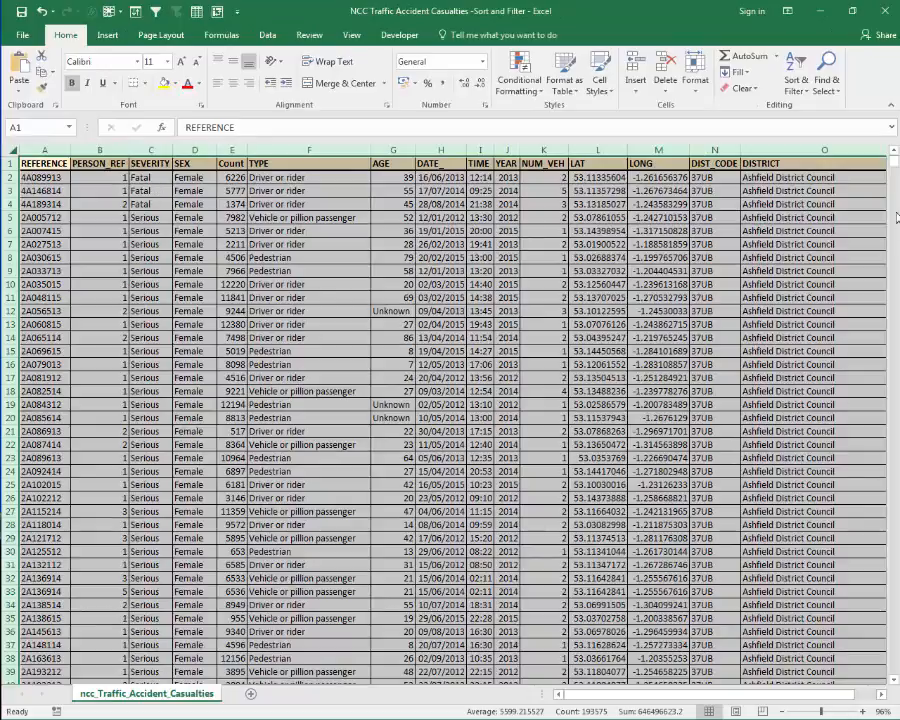
Examine how SEVERITY and SEX are ordered within the Ashfield and Bassetlaw district records, and return to cell A1.
mouse_move(896, 165)
left_mouse_down()
mouse_move(896, 258)
mouse_move(896, 183)
left_mouse_up()
scroll(390, 310, "up", 17)
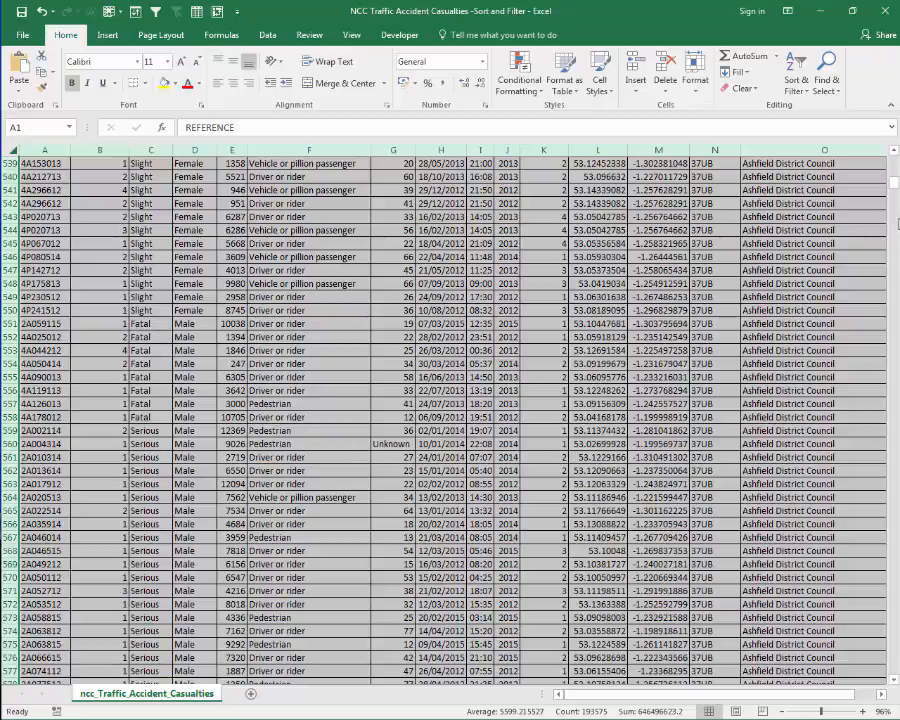
left_click_drag(893, 188, 892, 234)
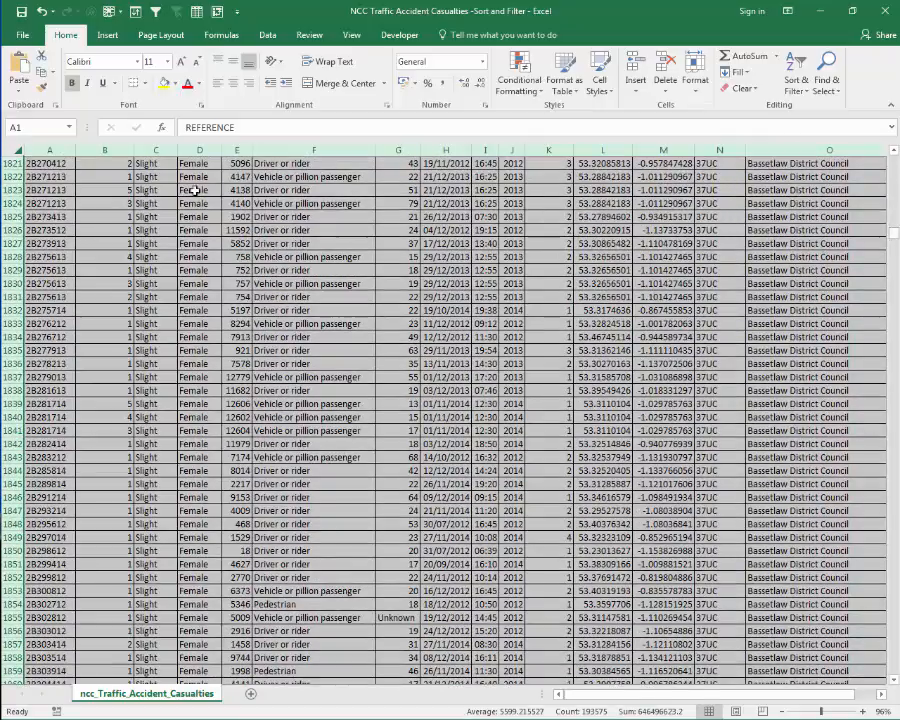
scroll(202, 219, "down", 6)
scroll(202, 219, "down", 19)
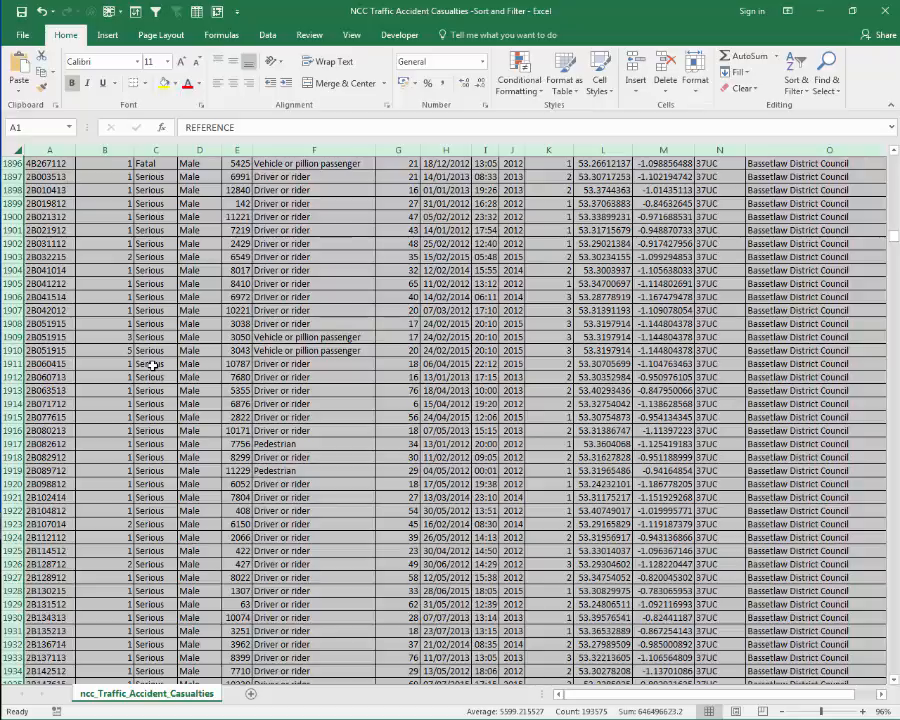
left_click(252, 364)
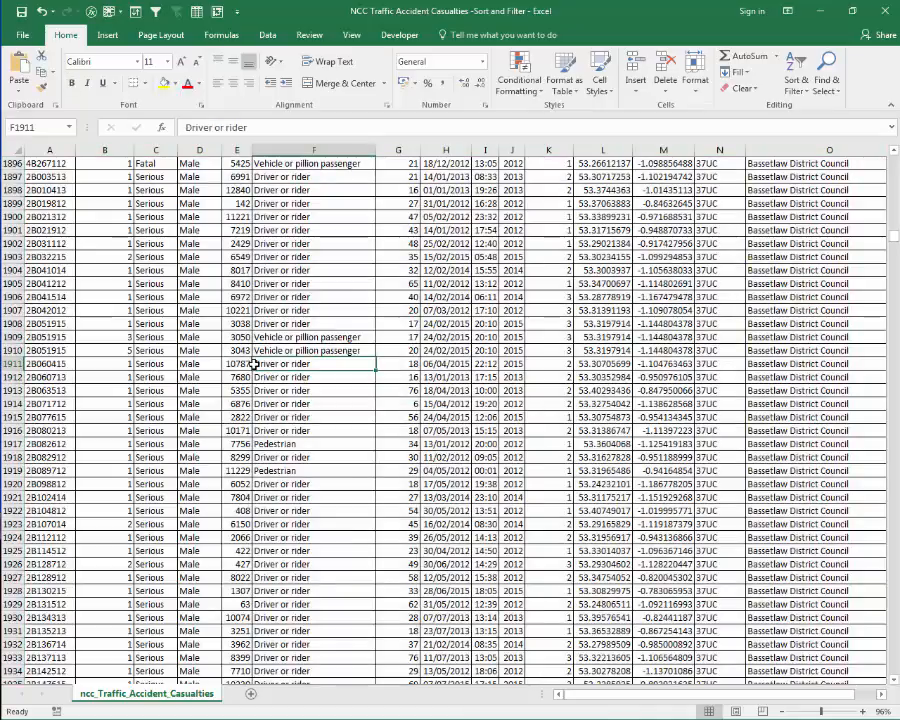
key("ctrl+Home")
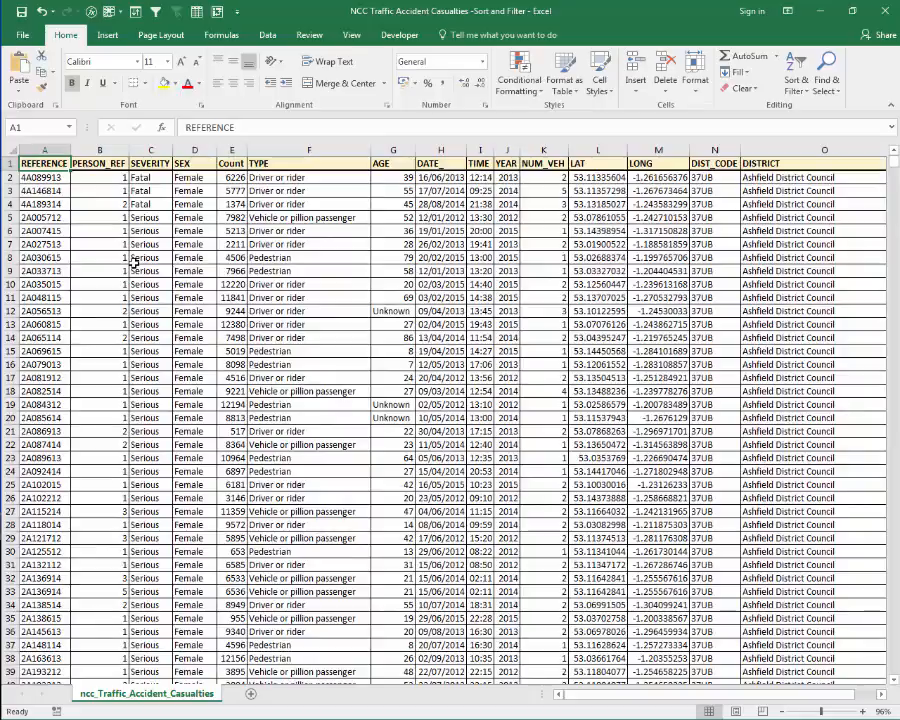
Sort the data A to Z by the REFERENCE column from cell A10.
left_click(46, 213)
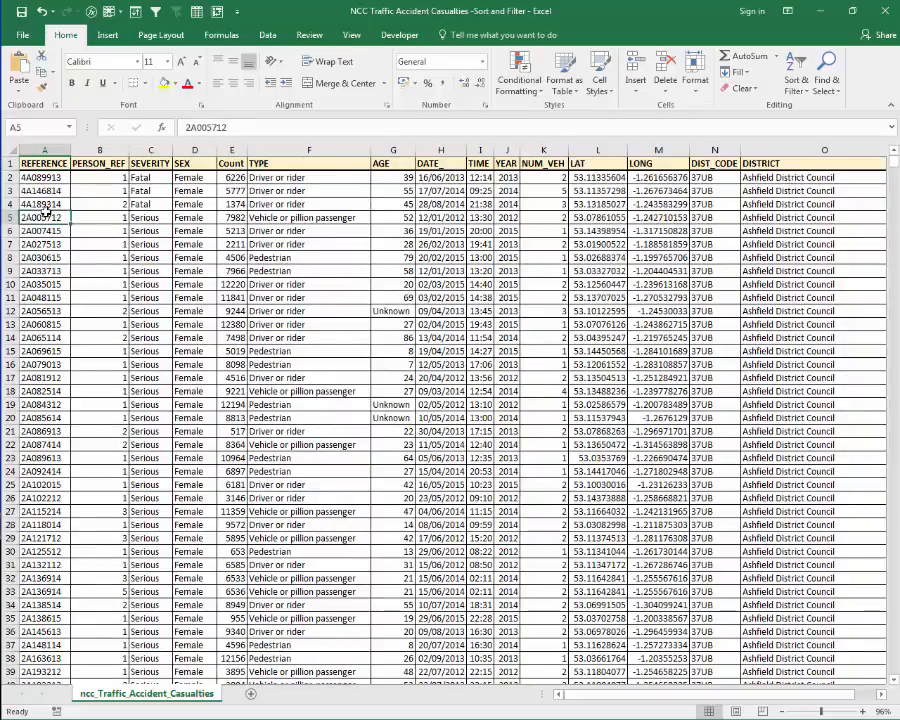
left_click(40, 282)
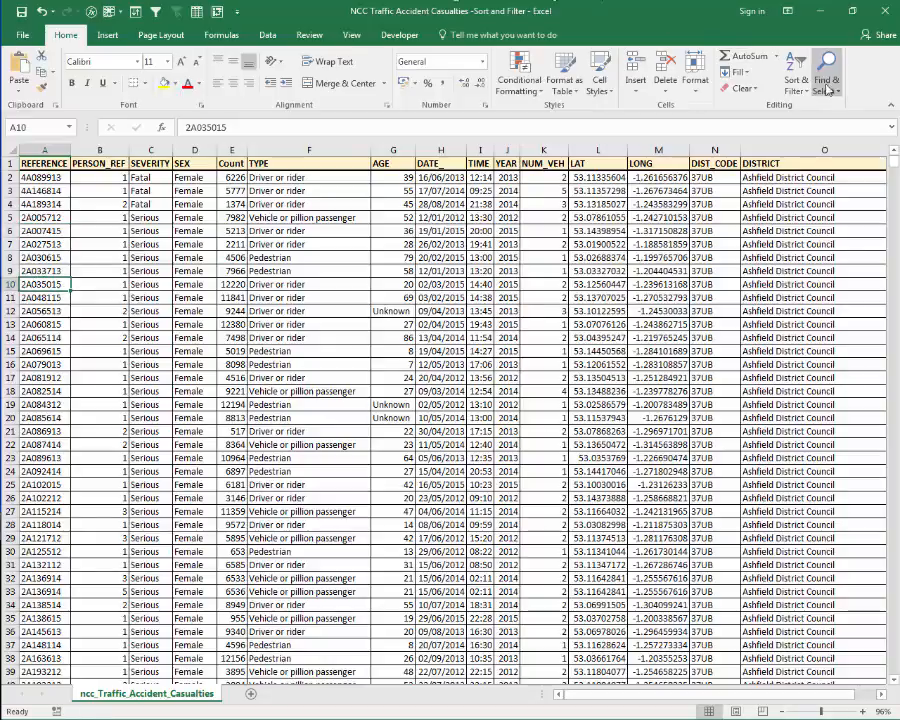
left_click(795, 90)
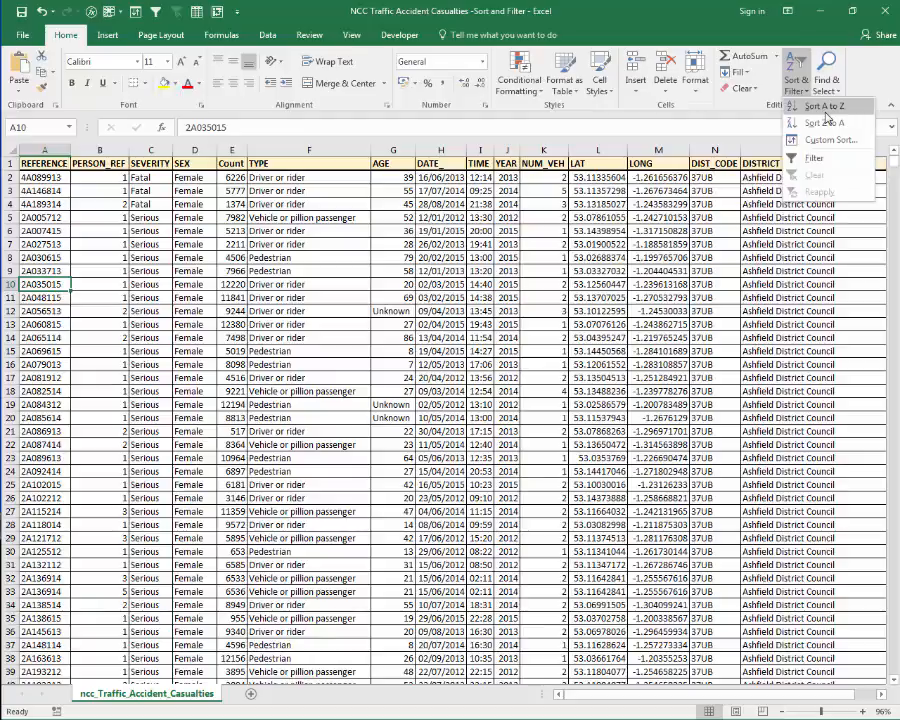
left_click(823, 106)
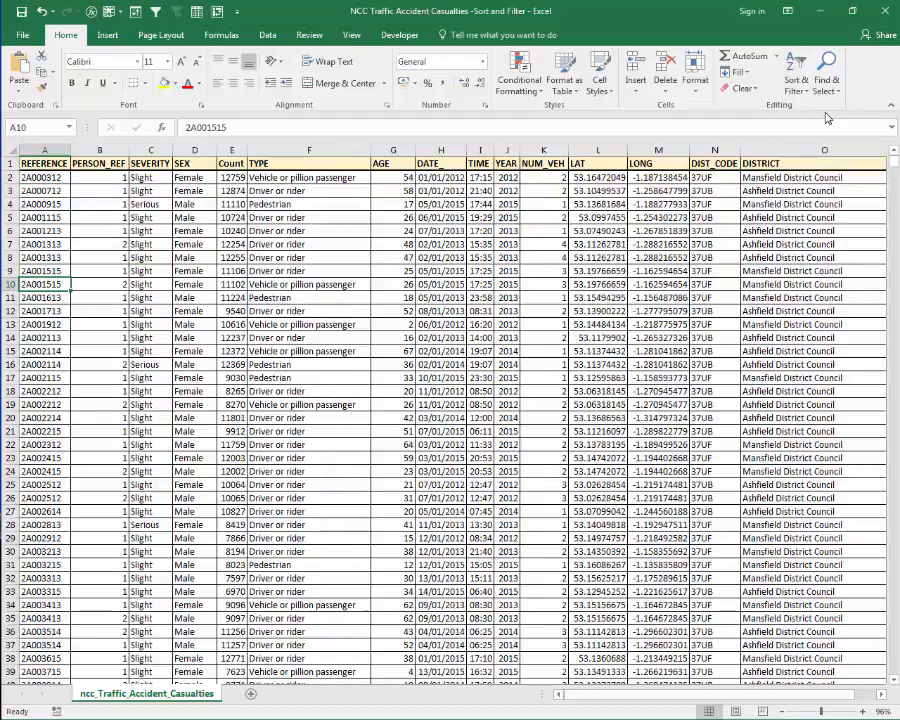
Select the whole worksheet and apply a custom sort by REFERENCE on values, A to Z, with headers.
left_click(12, 153)
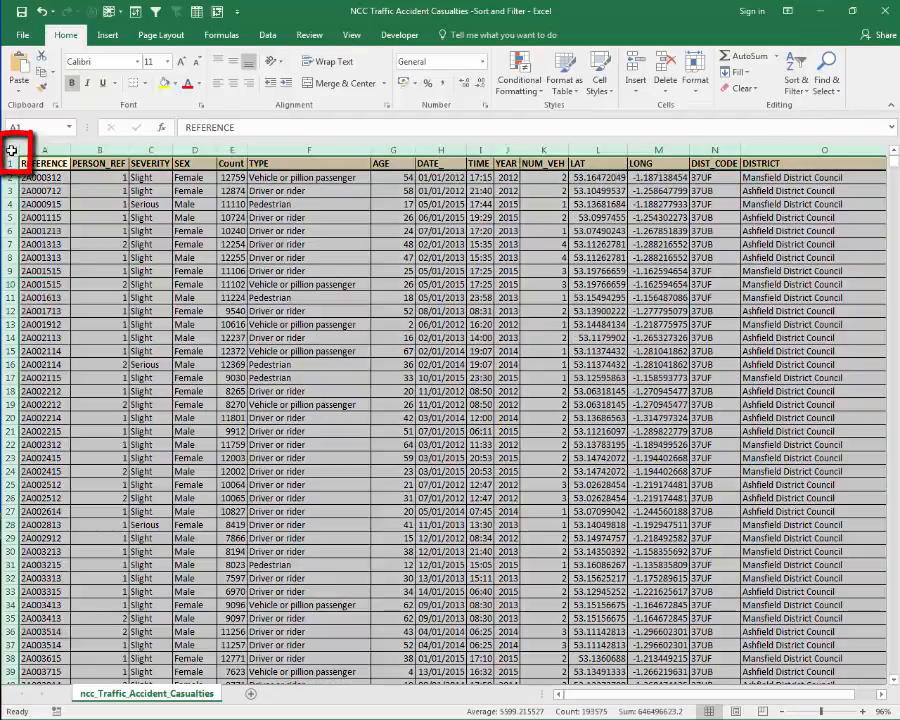
left_click(796, 82)
left_click(821, 141)
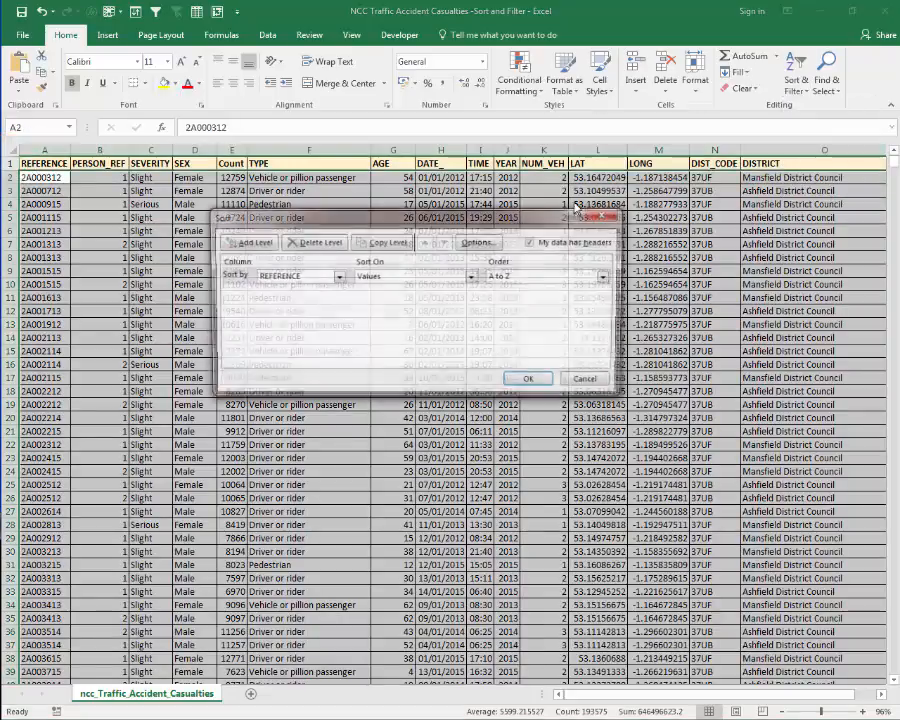
left_click(337, 277)
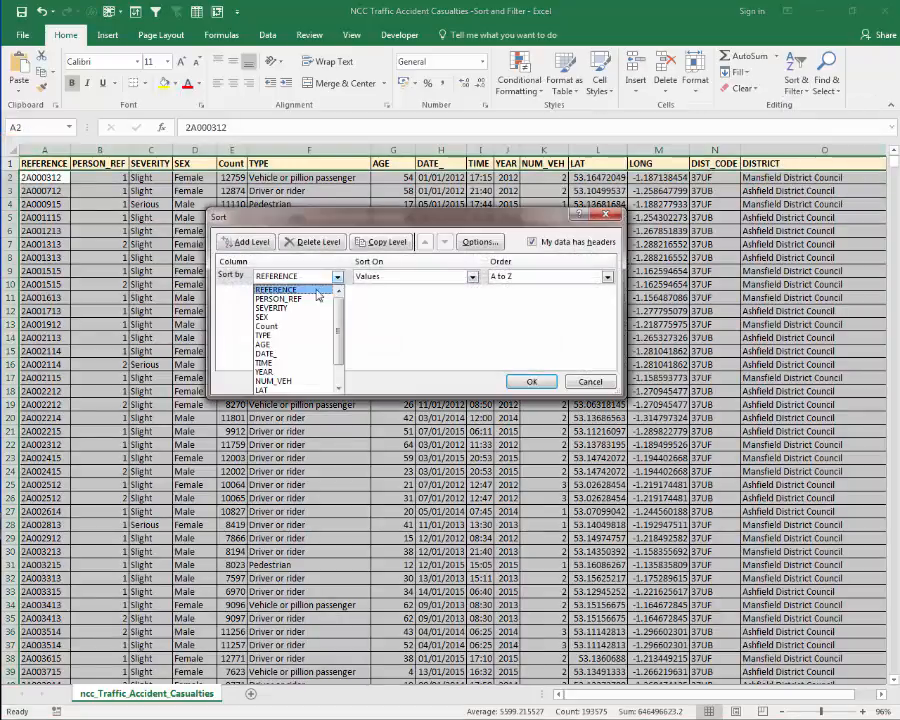
left_click(316, 289)
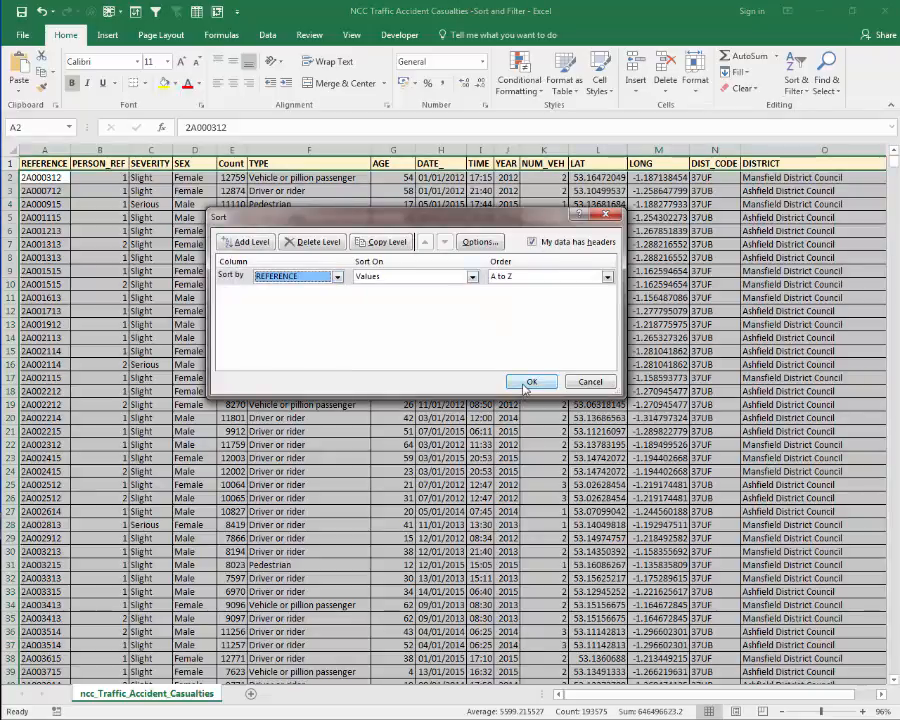
left_click(527, 383)
From the REFERENCE header cell, open the Sort dialog to view its settings and dismiss it without sorting.
left_click(44, 166)
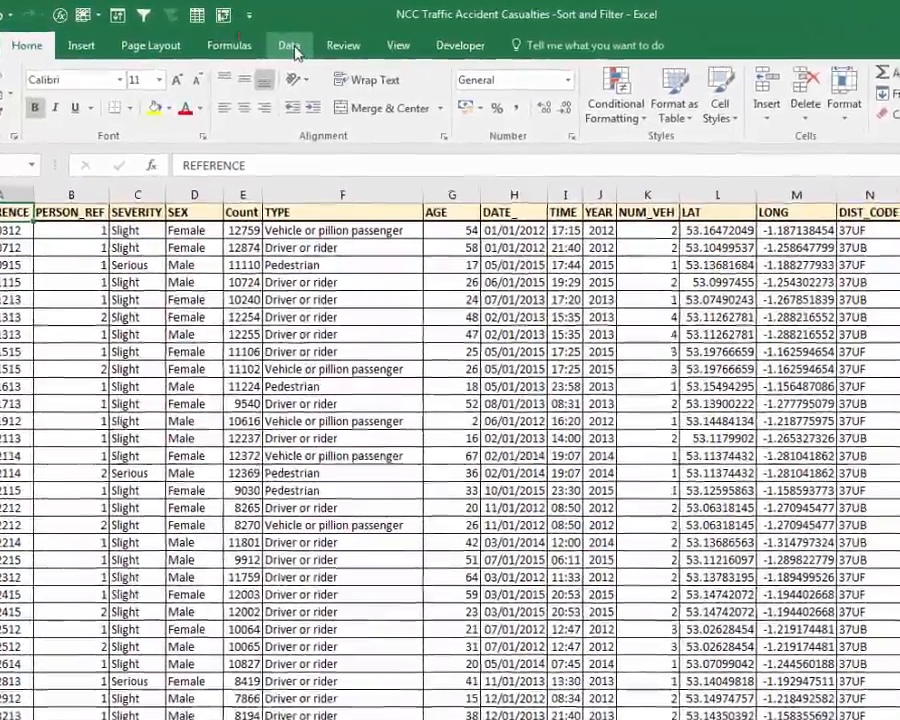
left_click(271, 38)
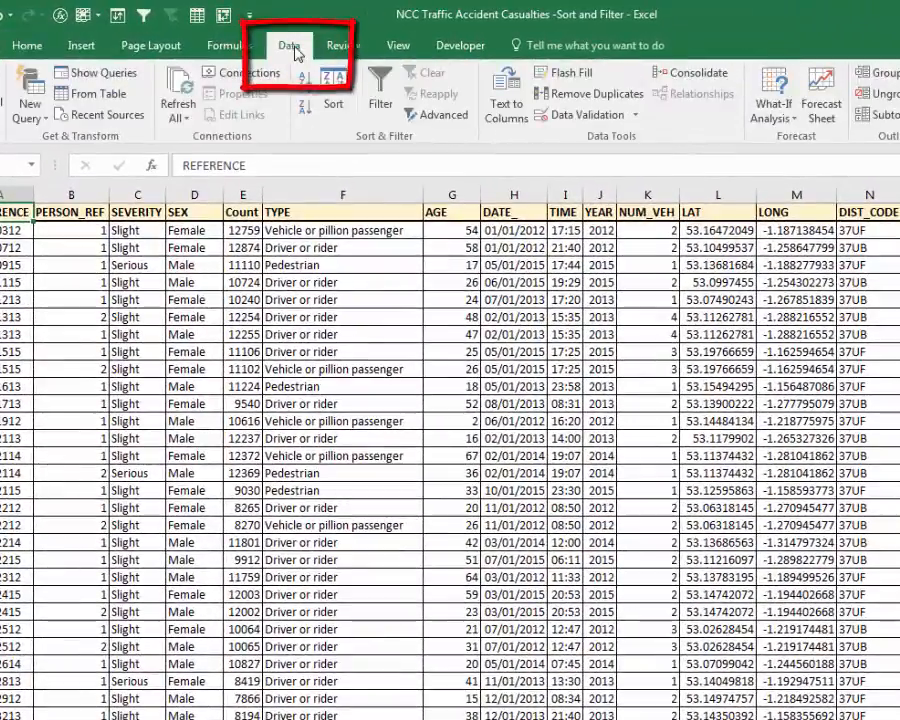
left_click(337, 95)
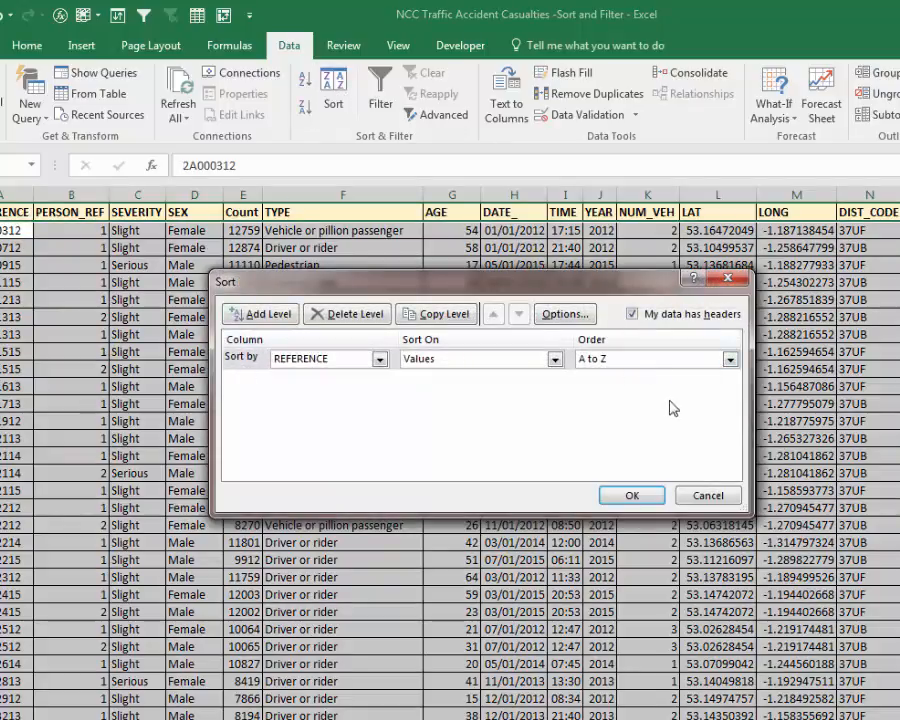
left_click(690, 492)
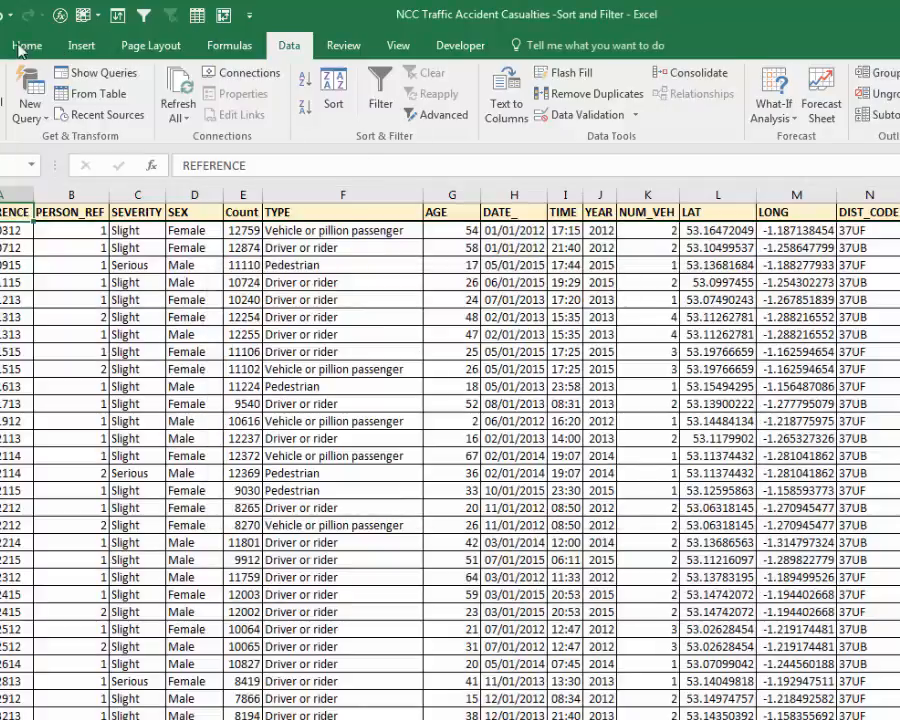
left_click(27, 45)
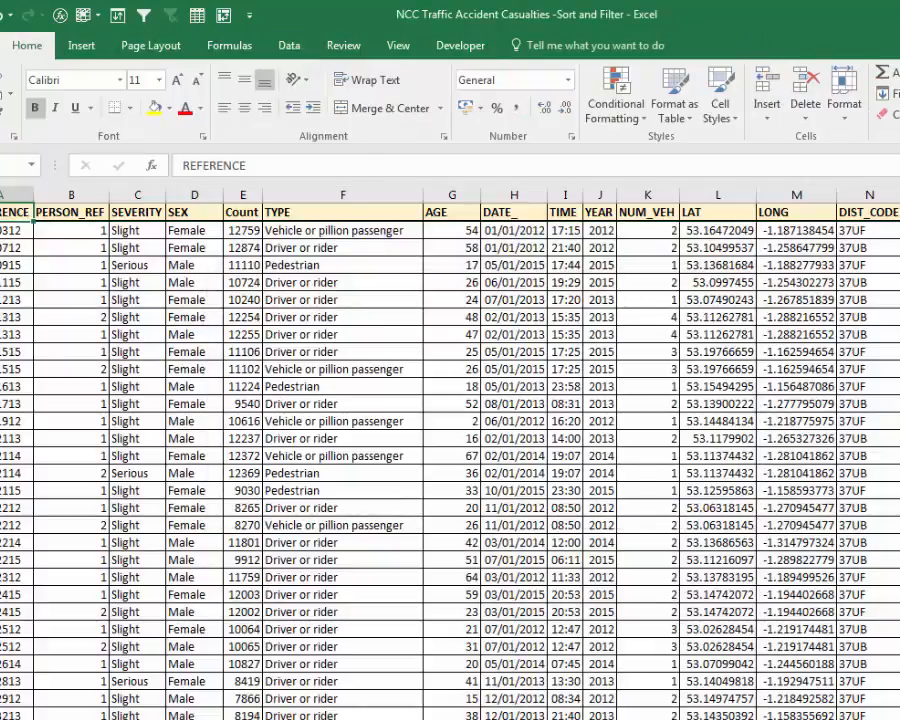